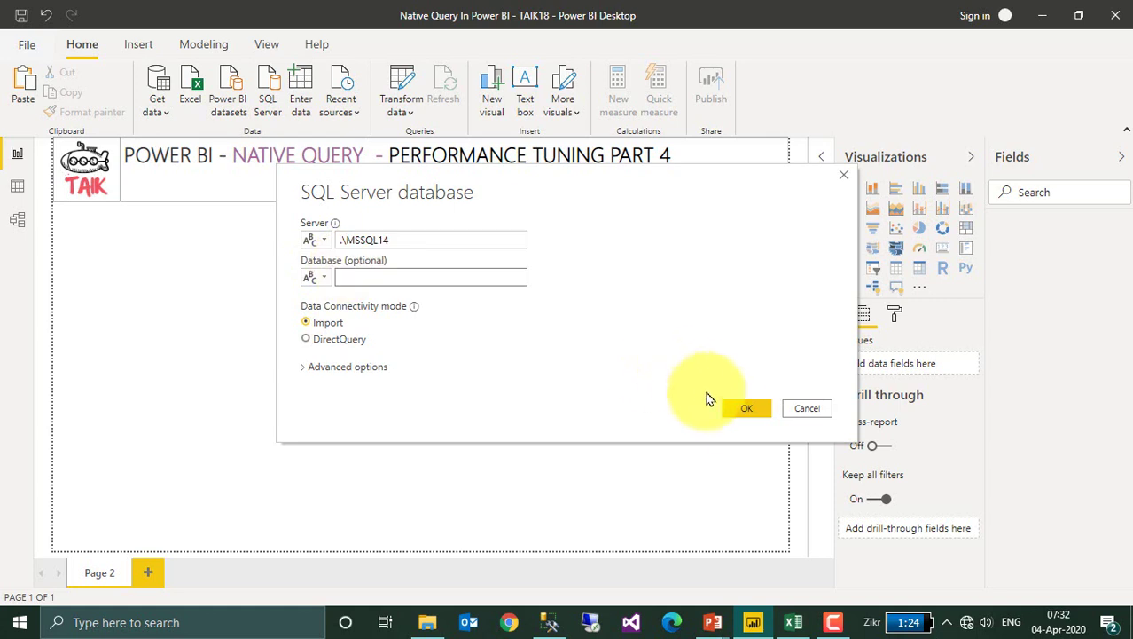
# - Connect to the .\MSSQL14 SQL Server in Import mode with Windows credentials, accepting an unencrypted connection
pyautogui.click(741, 412)
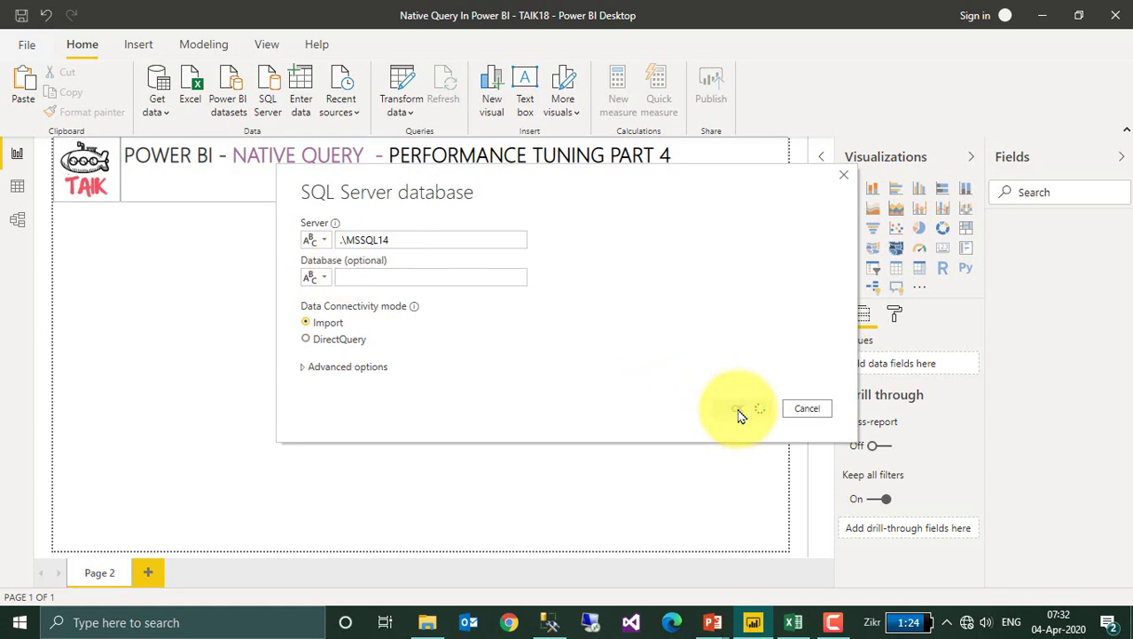
pyautogui.click(743, 404)
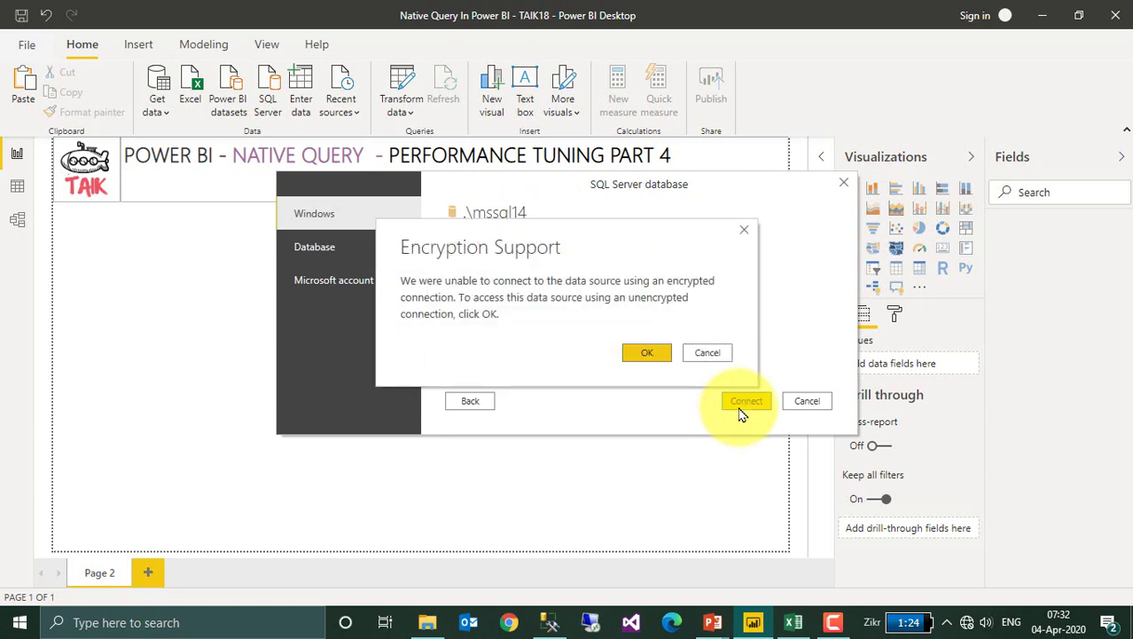
pyautogui.click(647, 354)
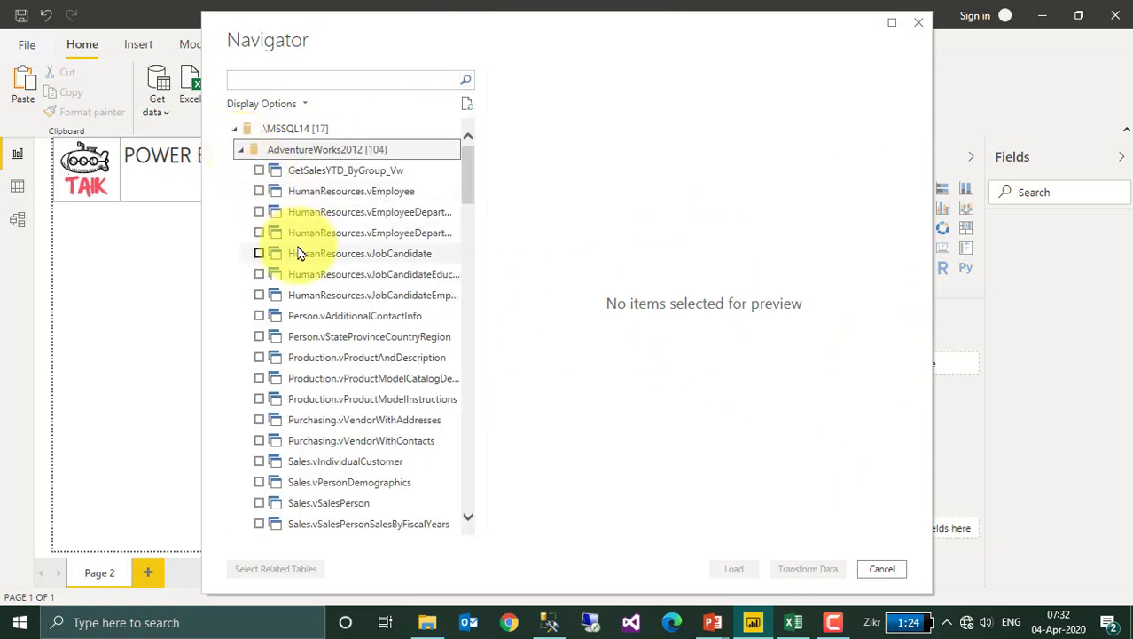
# - Select the Sales.SalesTerritory table in the AdventureWorks2012 database and open the selection for data transformation
pyautogui.scroll(-2, 321, 281)
pyautogui.scroll(-7, 322, 280)
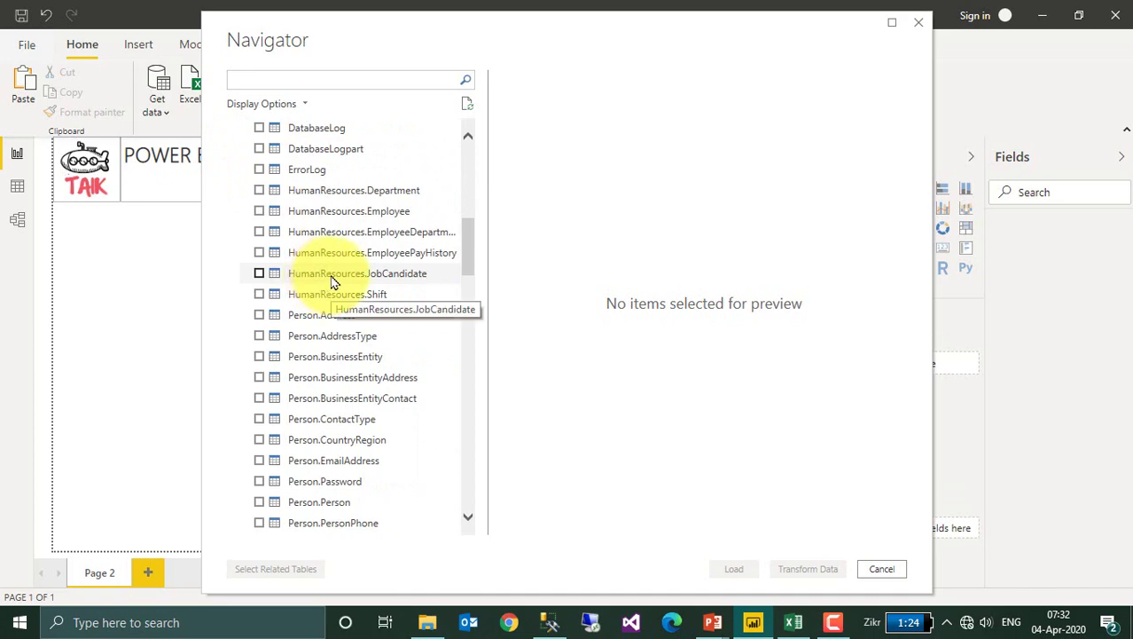
pyautogui.scroll(-4, 341, 280)
pyautogui.scroll(-12, 344, 282)
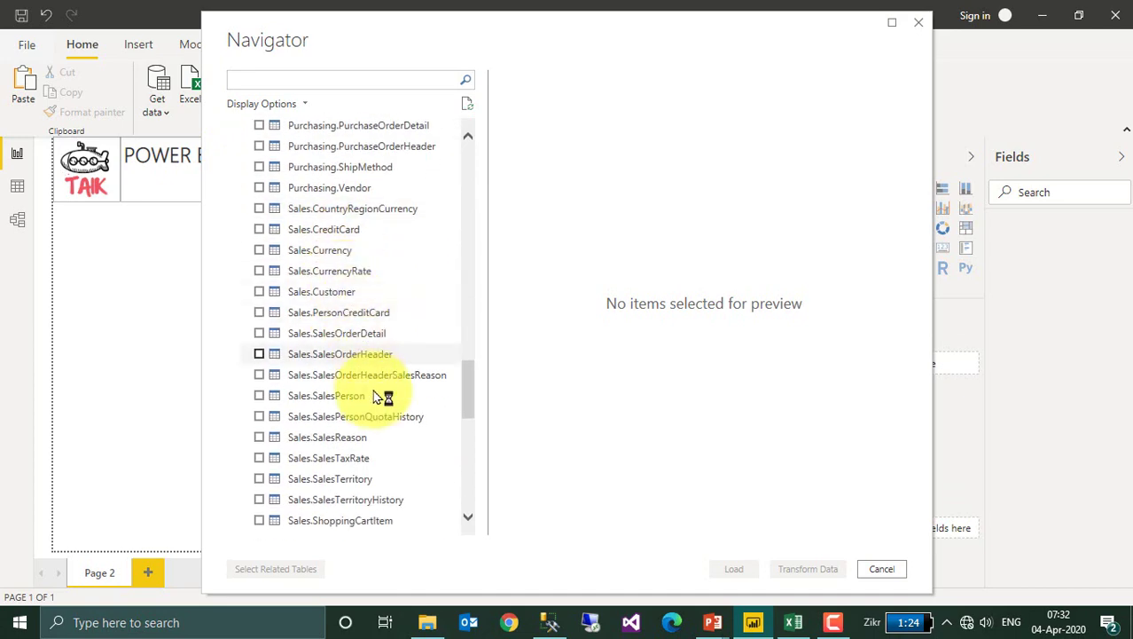
pyautogui.click(260, 479)
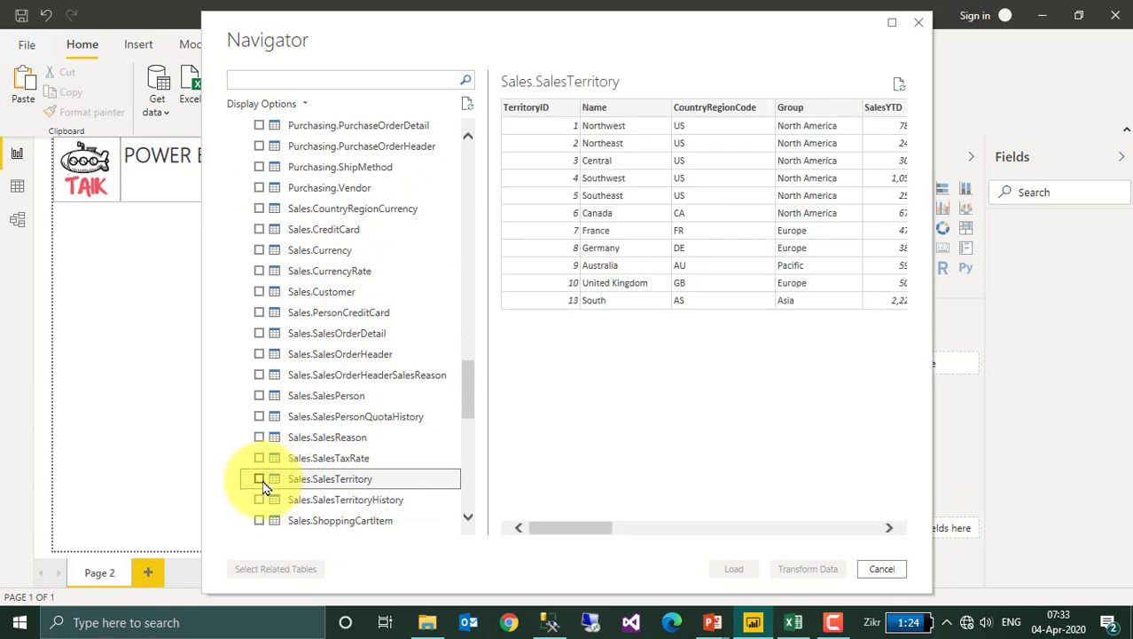
pyautogui.click(260, 479)
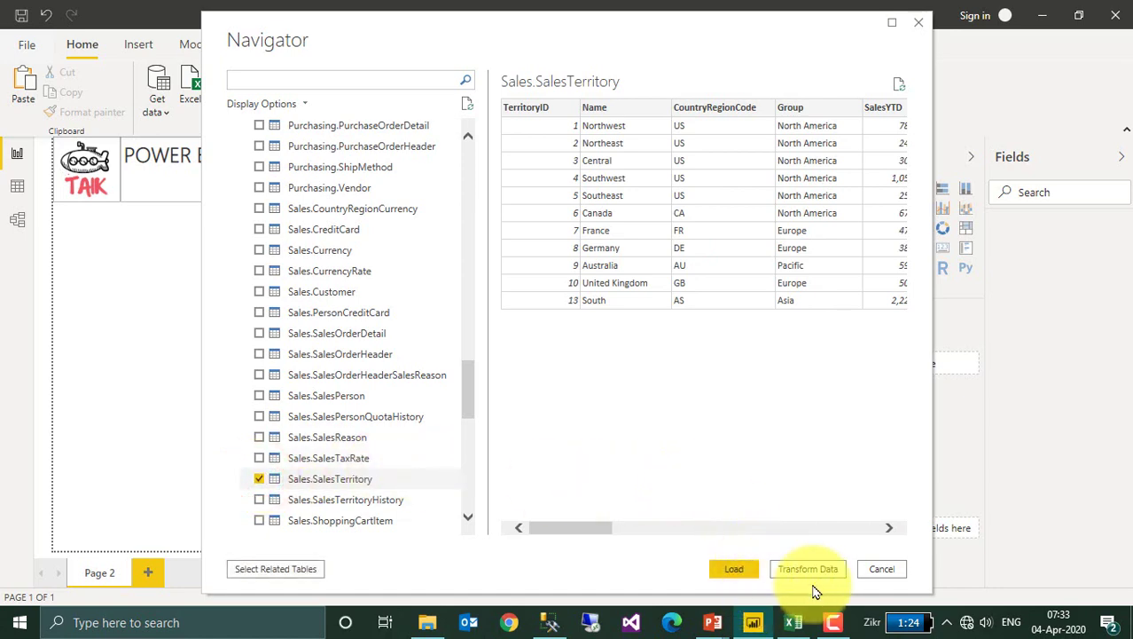
pyautogui.click(825, 568)
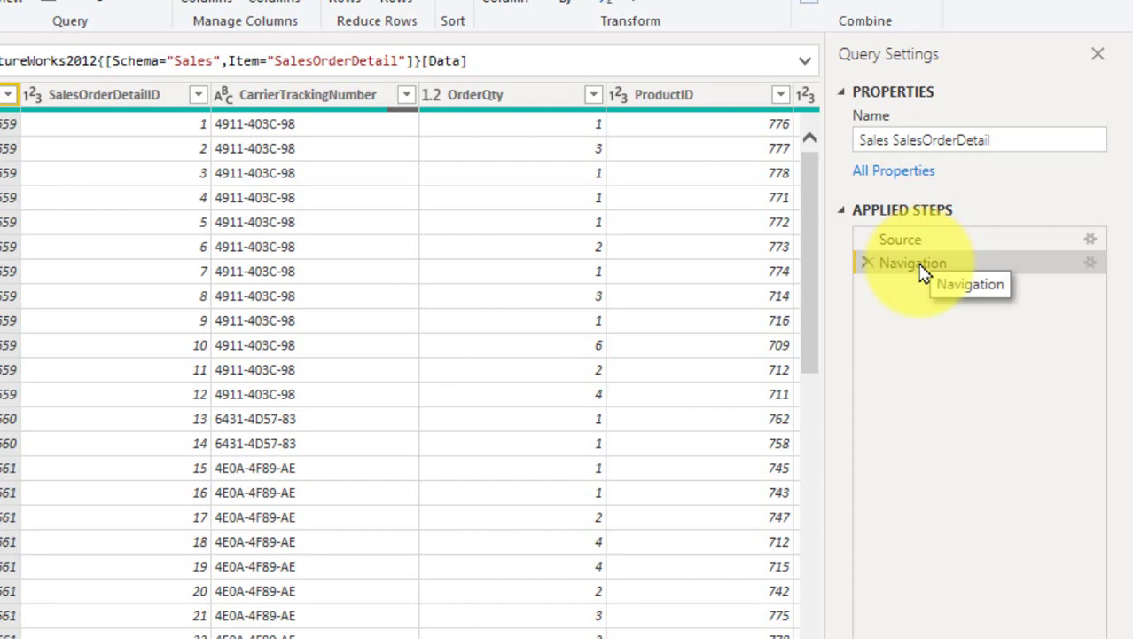
# - View the native query behind the Navigation step of Sales SalesOrderDetail and copy its full SQL
pyautogui.rightClick(922, 272)
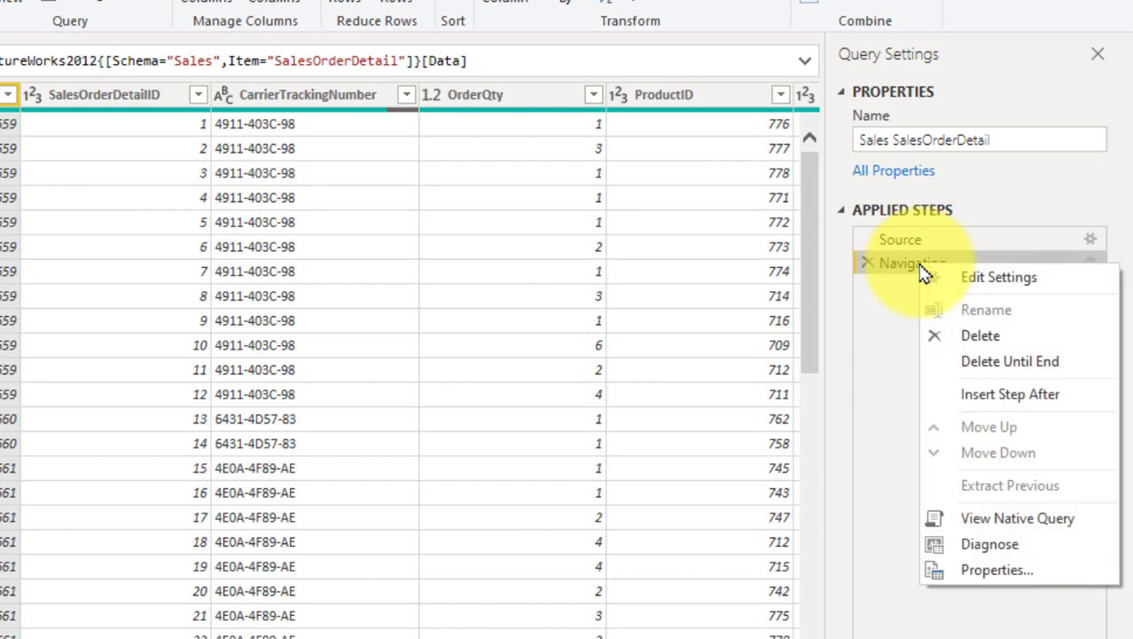
pyautogui.click(1018, 519)
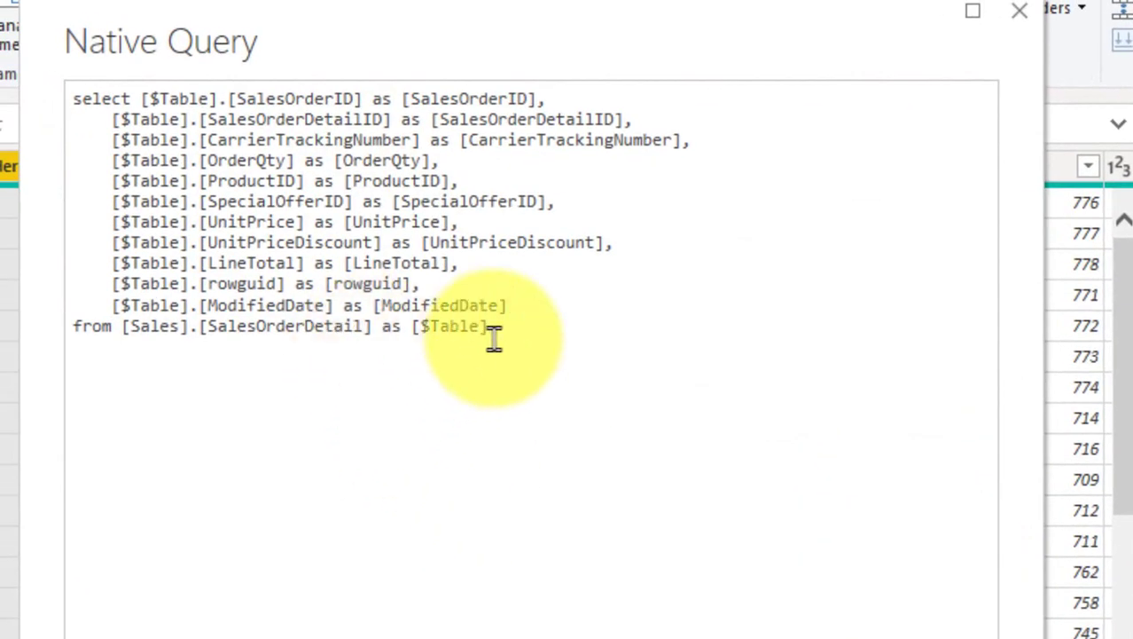
pyautogui.moveTo(519, 325); pyautogui.dragTo(37, 107)
pyautogui.hotkey('ctrl', 'c')
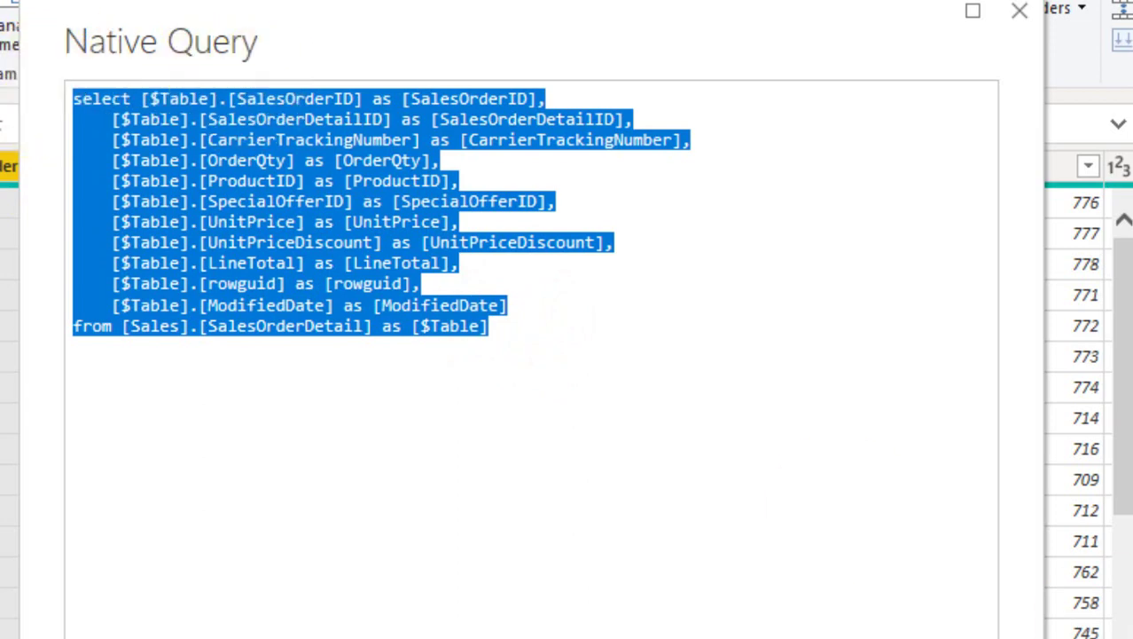
# - Switch to SQL Server Management Studio, paste the copied SalesOrderDetail SQL into the empty query and execute it
pyautogui.press('Escape')
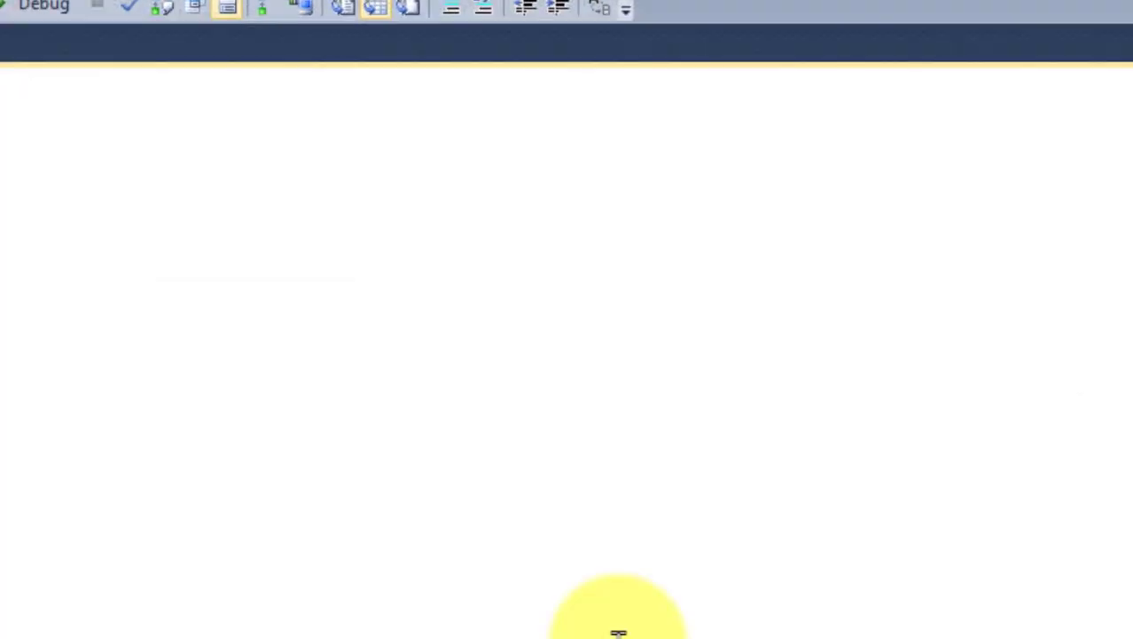
pyautogui.hotkey('ctrl', 'v')
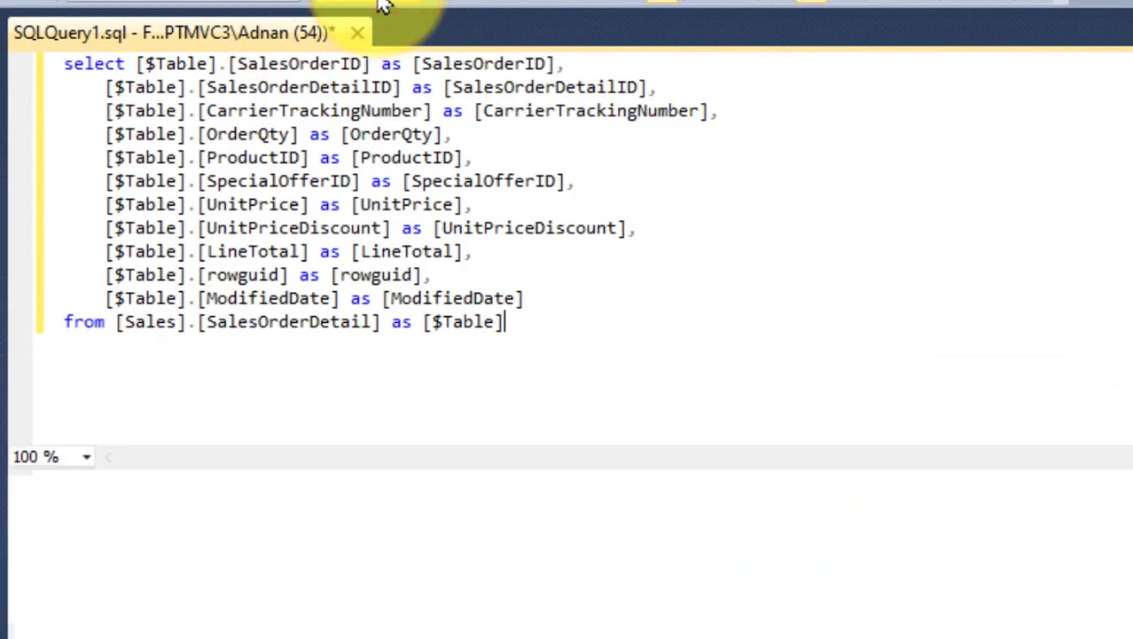
pyautogui.press('F5')
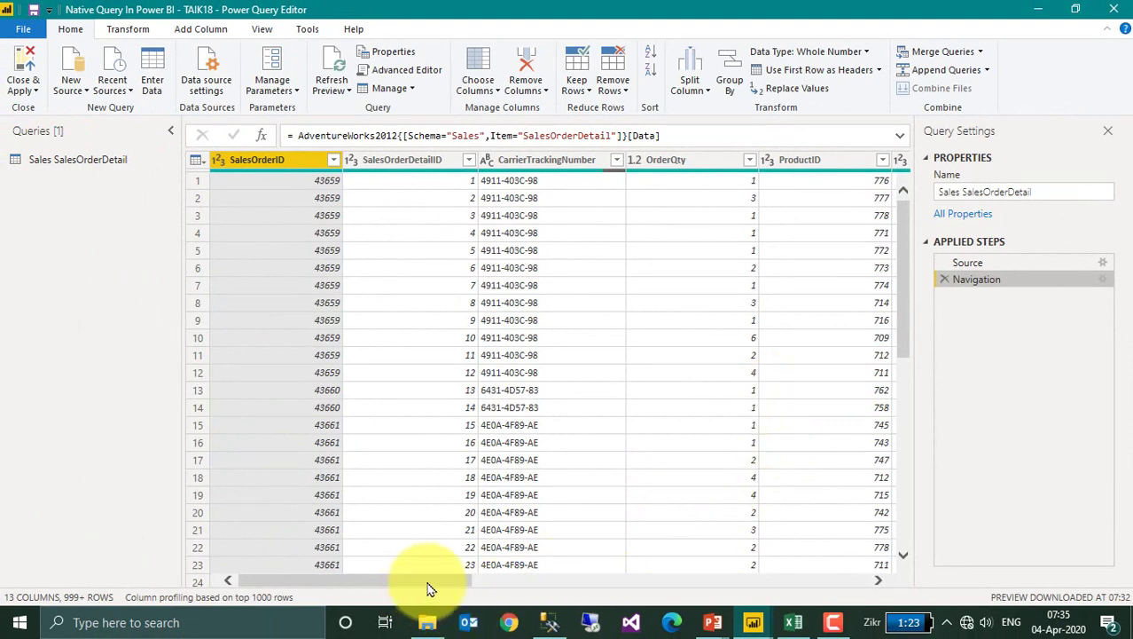
# - Set up a basic Group By on the ProductID column in Power Query, naming the new column TOTAL
pyautogui.moveTo(428, 588); pyautogui.dragTo(537, 584)
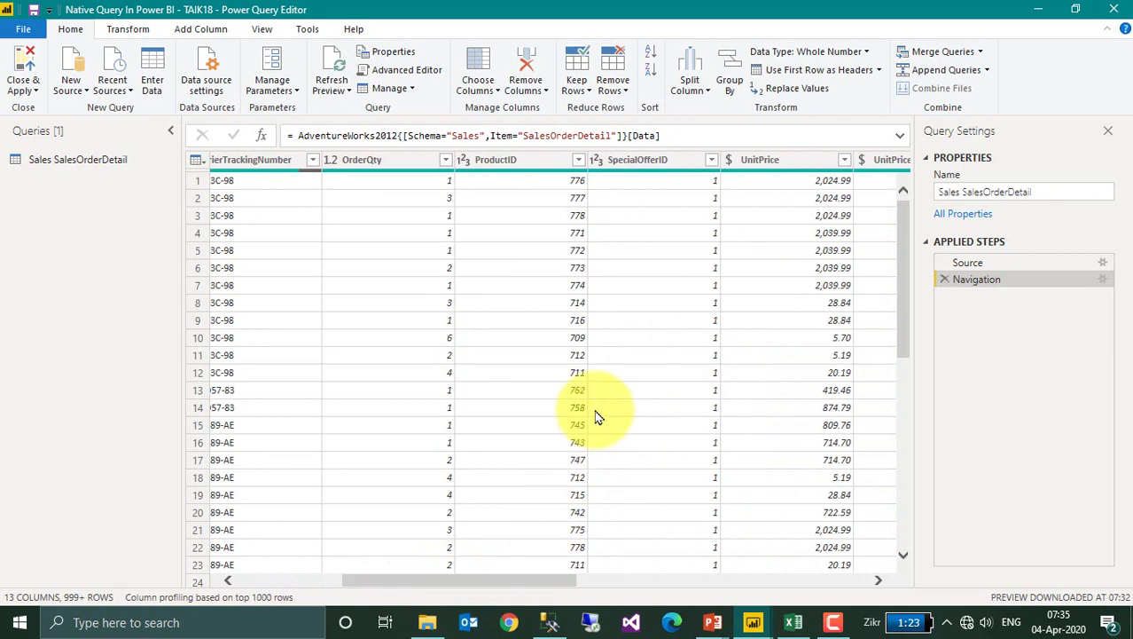
pyautogui.click(521, 164)
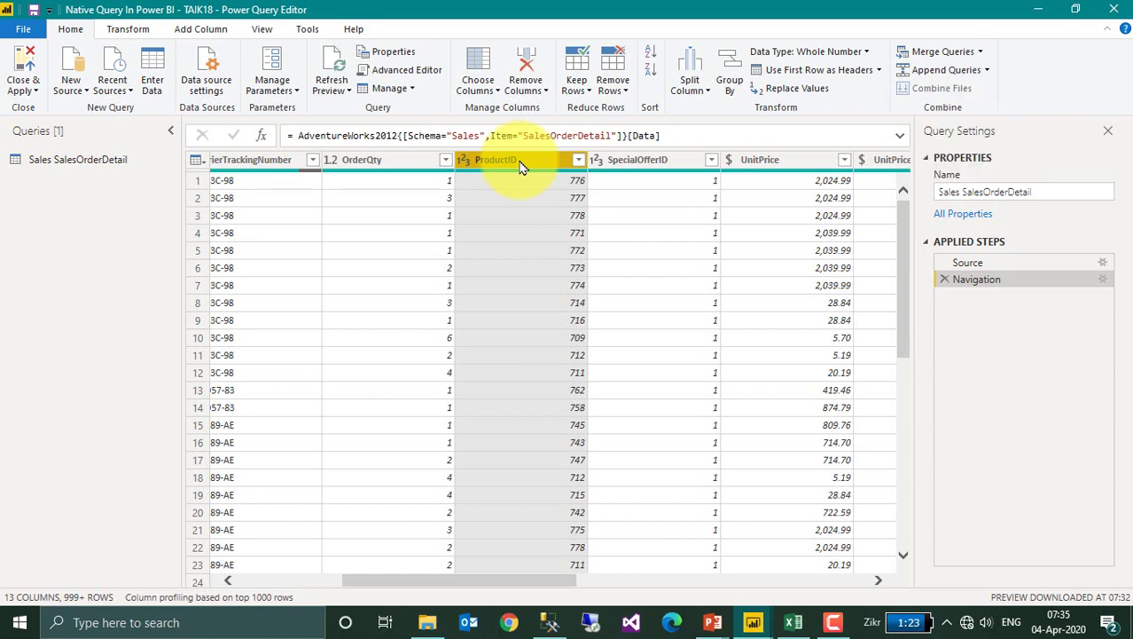
pyautogui.click(140, 31)
pyautogui.click(23, 73)
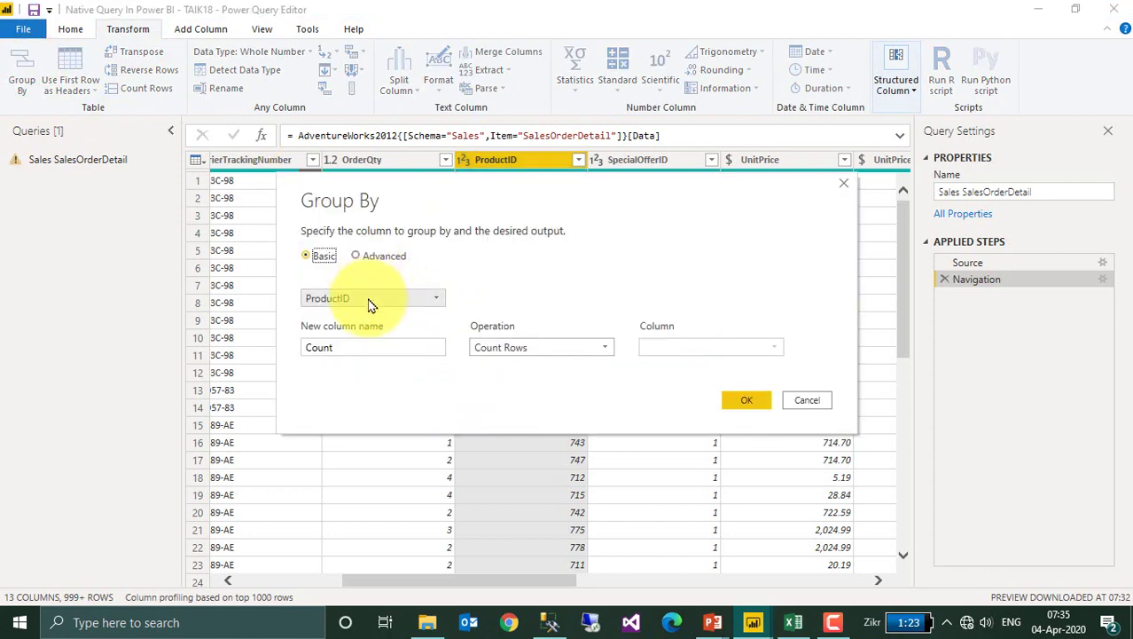
pyautogui.click(374, 346)
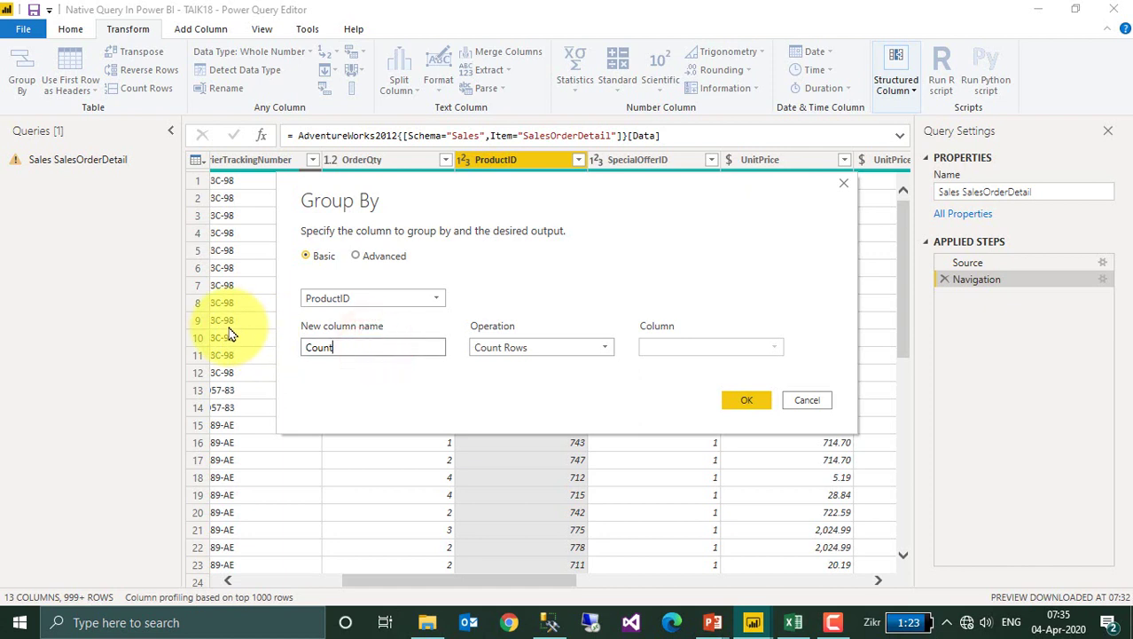
pyautogui.press('BackSpace')
pyautogui.press('BackSpace')
pyautogui.press('BackSpace')
pyautogui.press('BackSpace')
pyautogui.write('TOTAL')
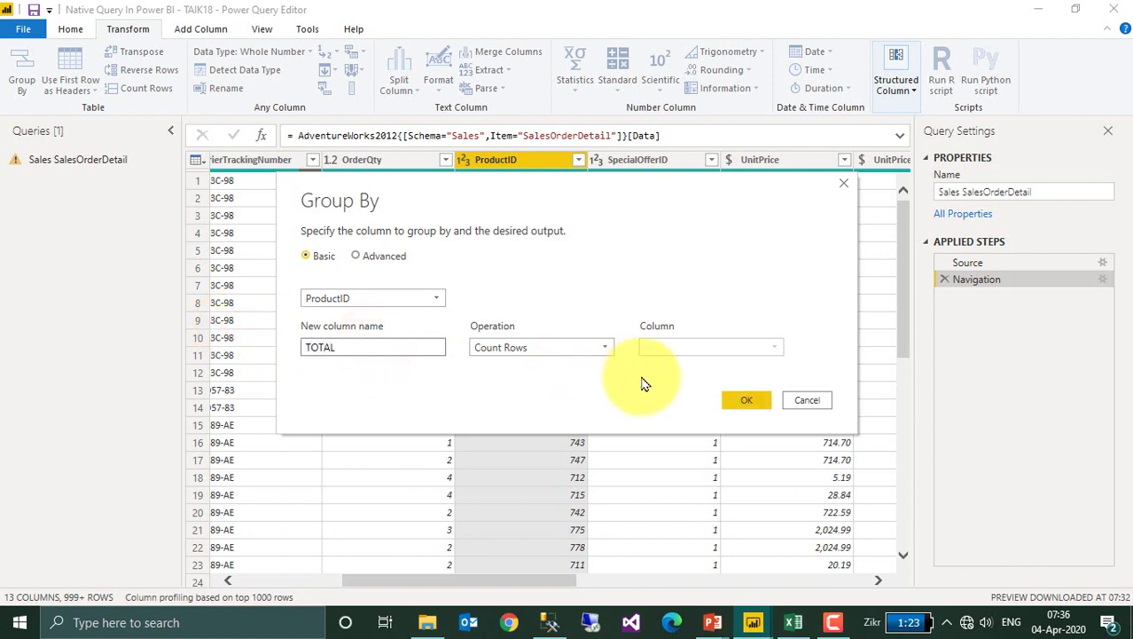
# - Set the TOTAL column's operation to Sum of LineTotal and apply the grouping
pyautogui.click(556, 348)
pyautogui.click(497, 364)
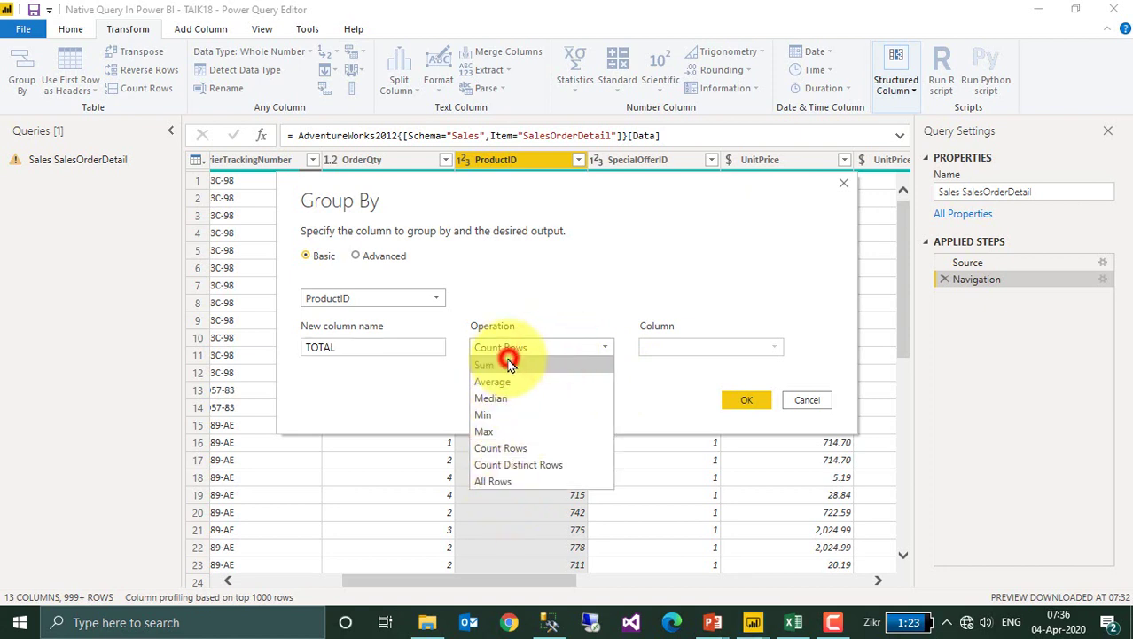
pyautogui.click(696, 349)
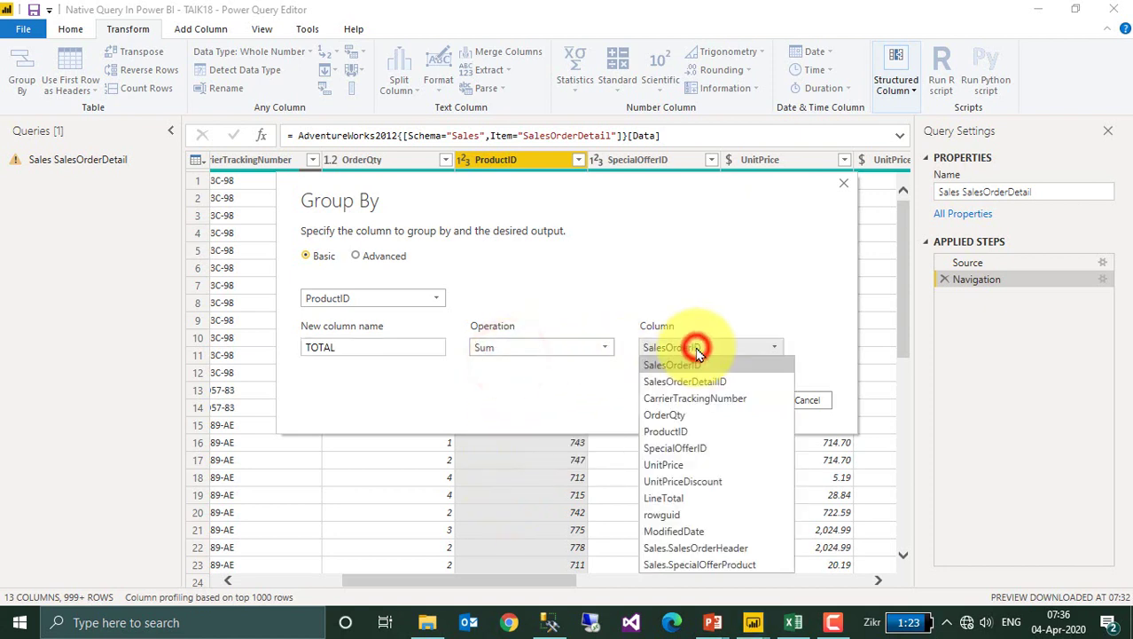
pyautogui.click(681, 498)
pyautogui.click(752, 401)
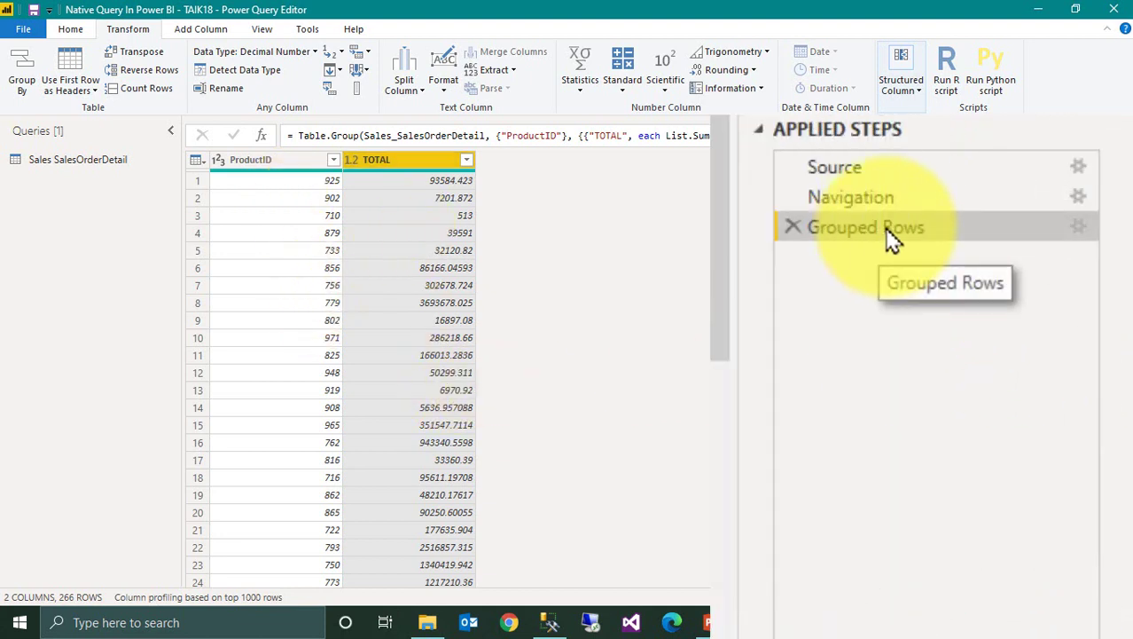
# - View the native query behind the Grouped Rows step and copy its full SQL
pyautogui.rightClick(996, 296)
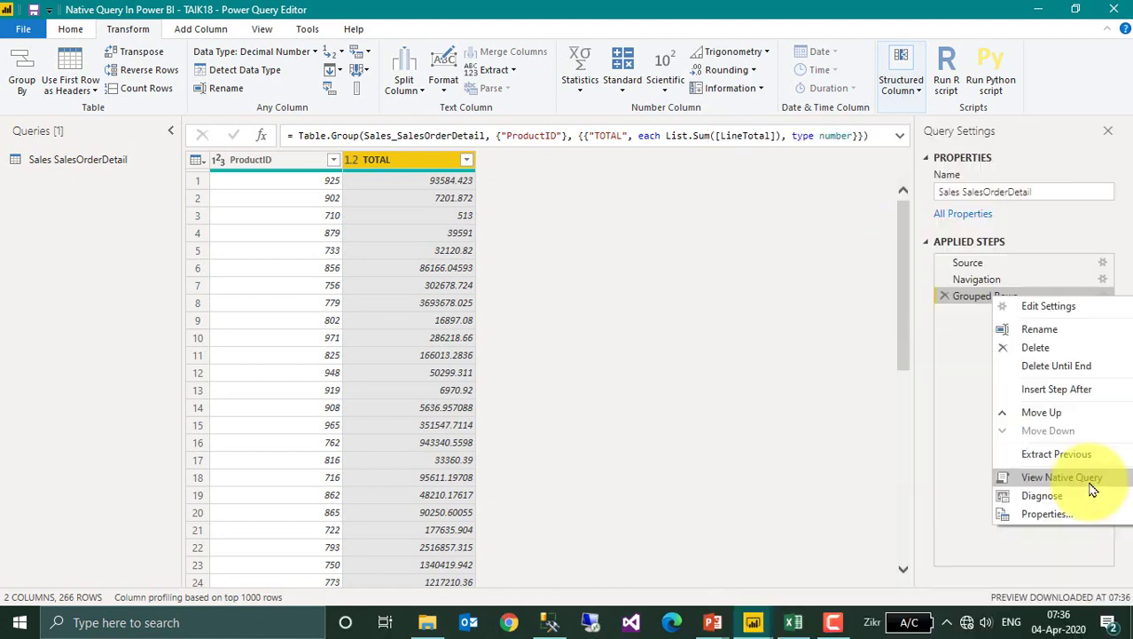
pyautogui.click(1086, 482)
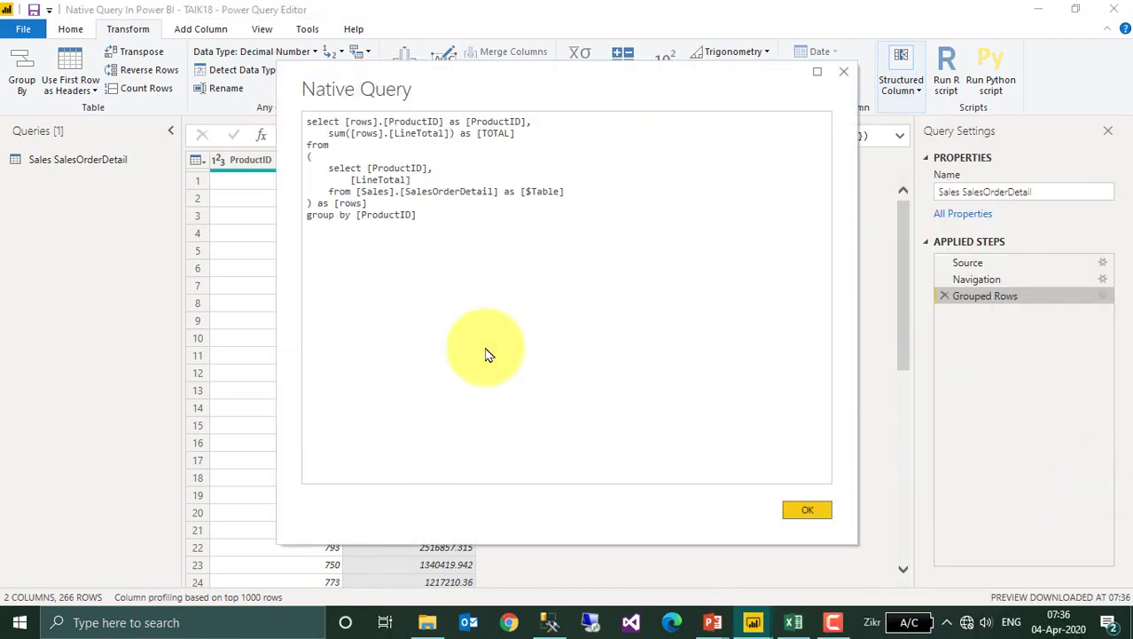
pyautogui.moveTo(447, 229); pyautogui.dragTo(240, 128)
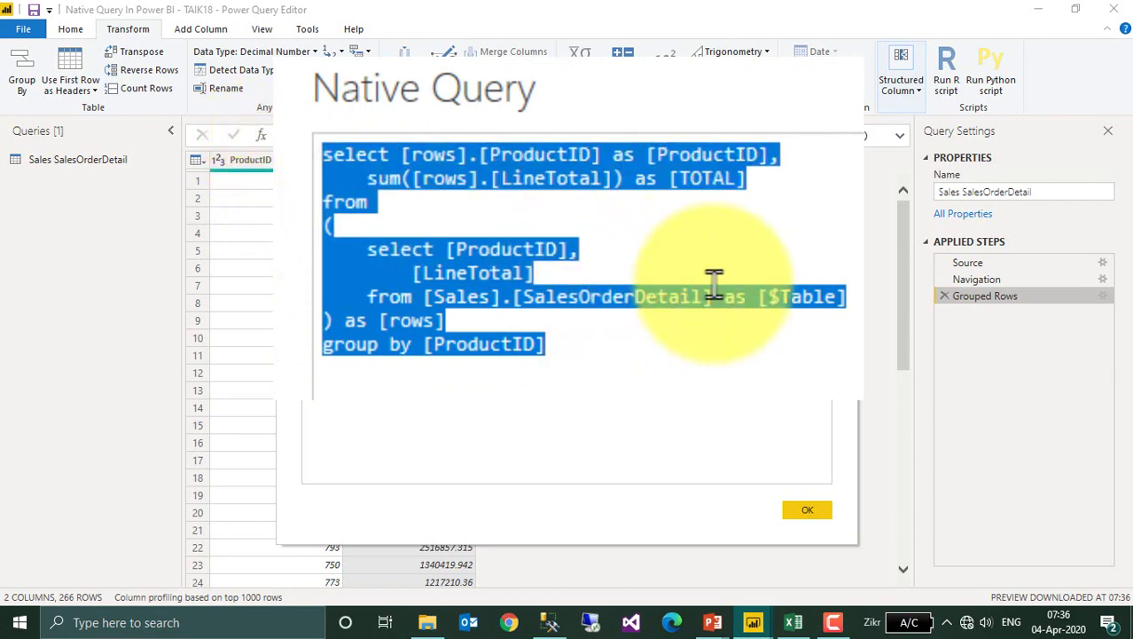
# - Switch to SQL Server Management Studio, paste the grouped SQL into a new query and execute it
pyautogui.hotkey('alt', 'Tab')
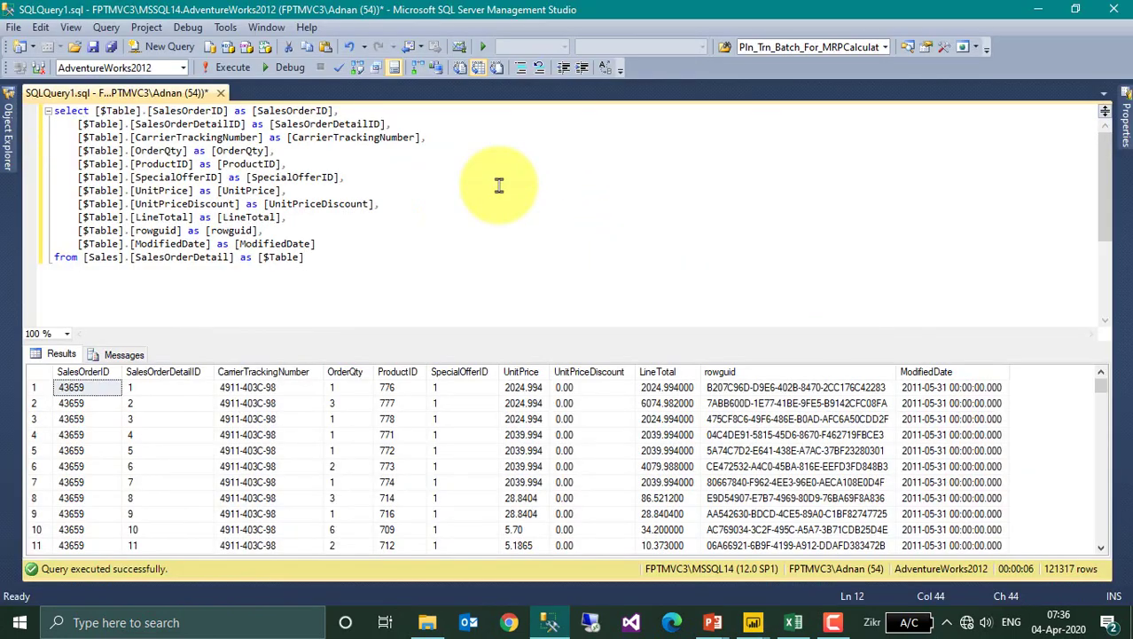
pyautogui.click(499, 184)
pyautogui.hotkey('ctrl', 'n')
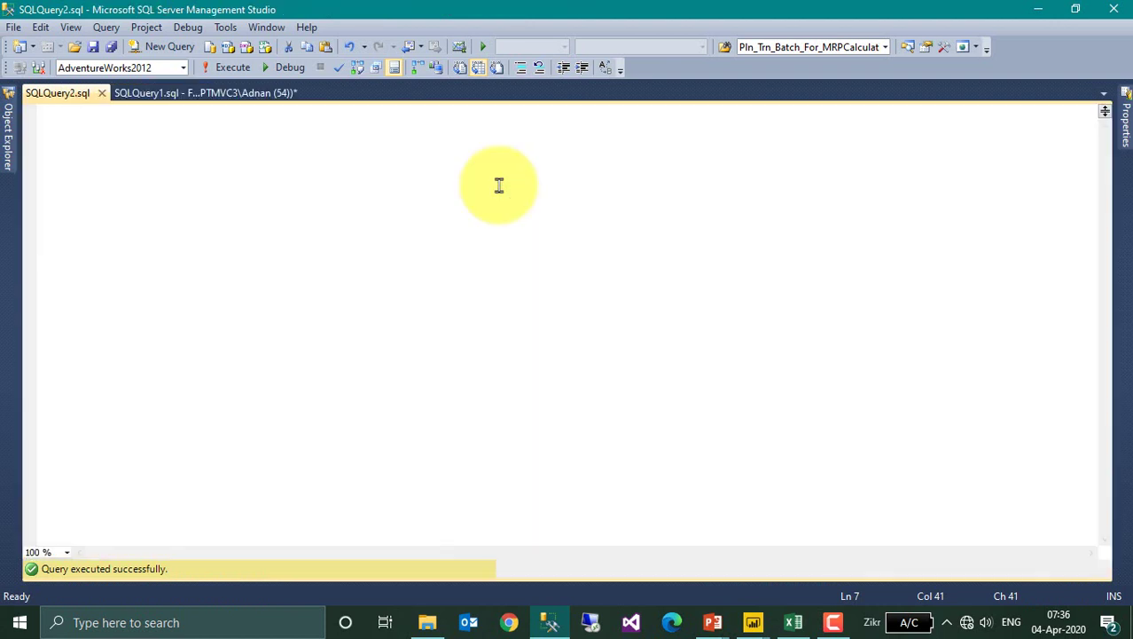
pyautogui.hotkey('ctrl', 'v')
pyautogui.press('F5')
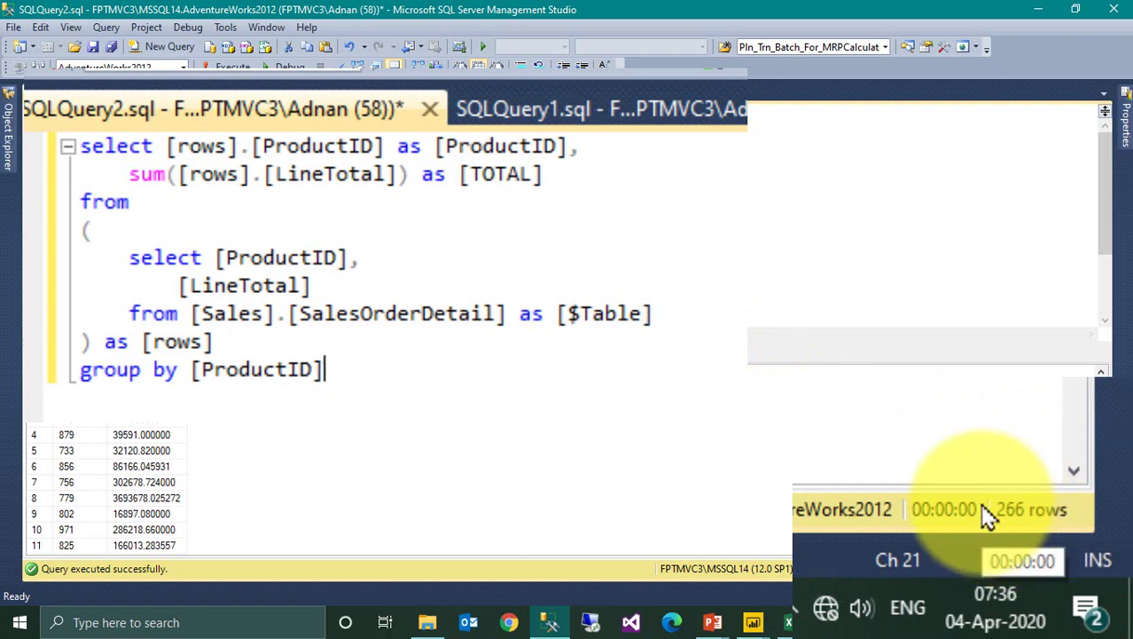
# - Compare the execution time and row count of both queries, and close the native query view back in Power Query
pyautogui.click(604, 119)
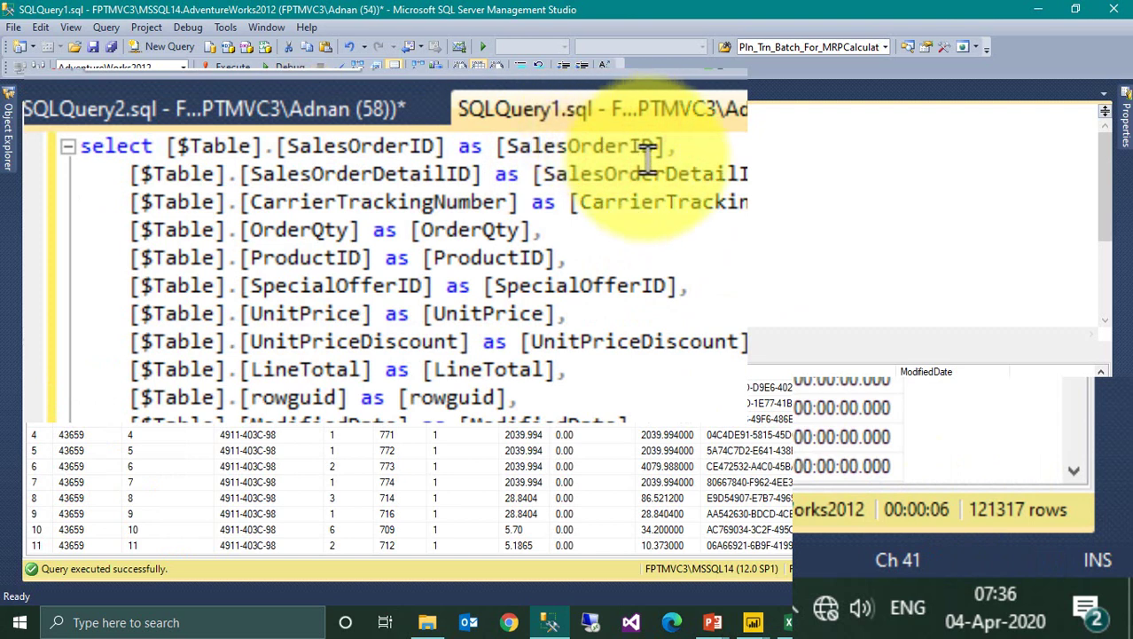
pyautogui.click(326, 115)
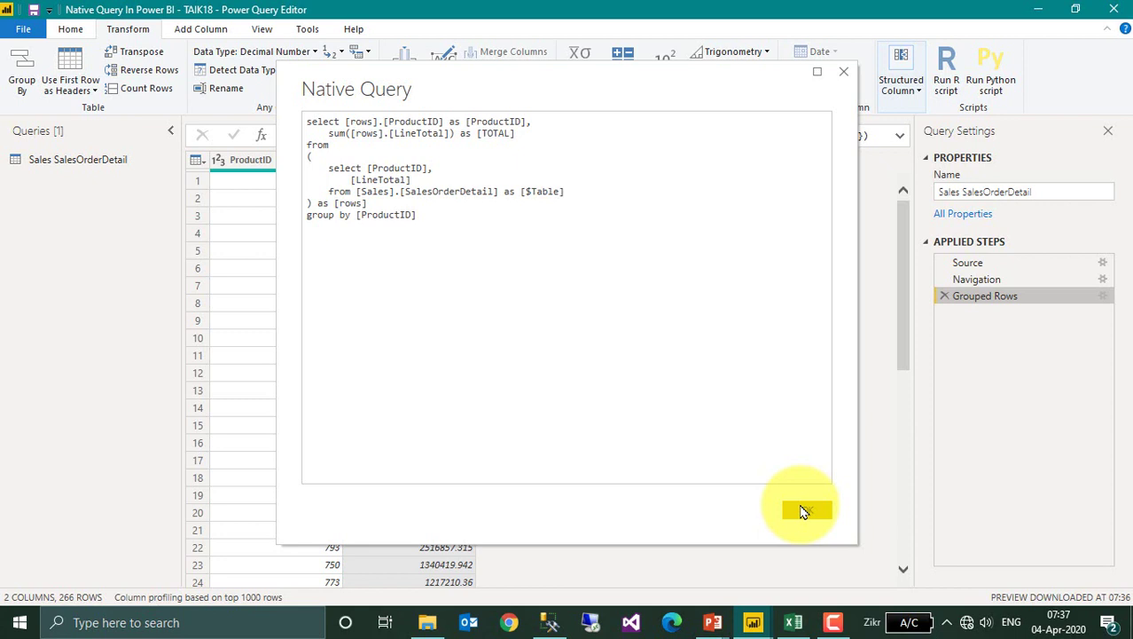
pyautogui.moveTo(481, 232); pyautogui.dragTo(293, 66)
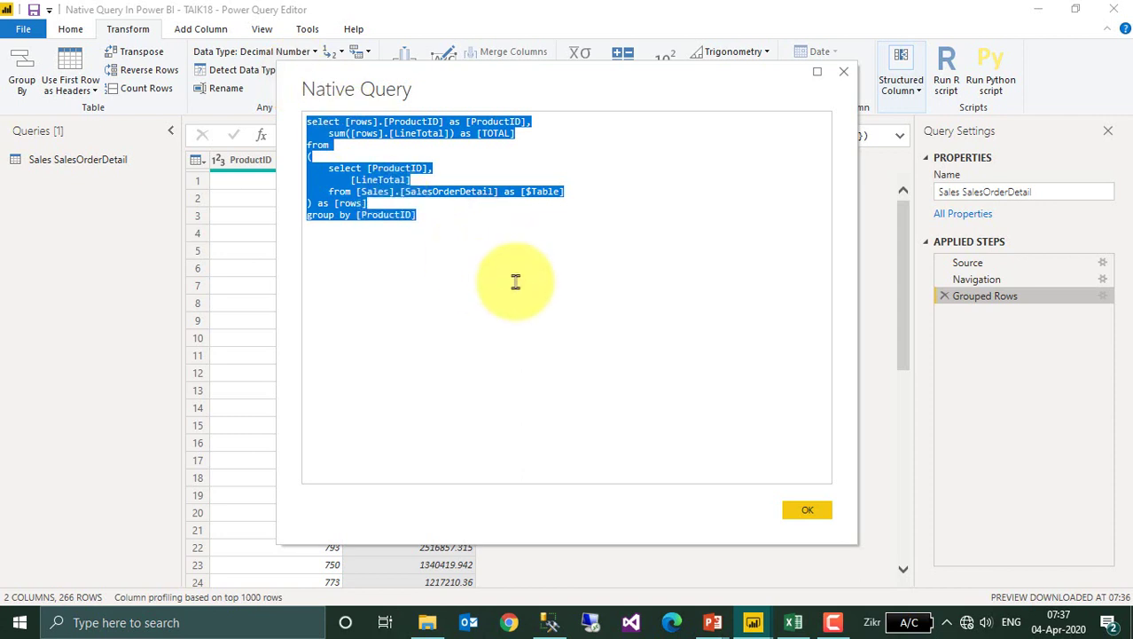
pyautogui.click(809, 514)
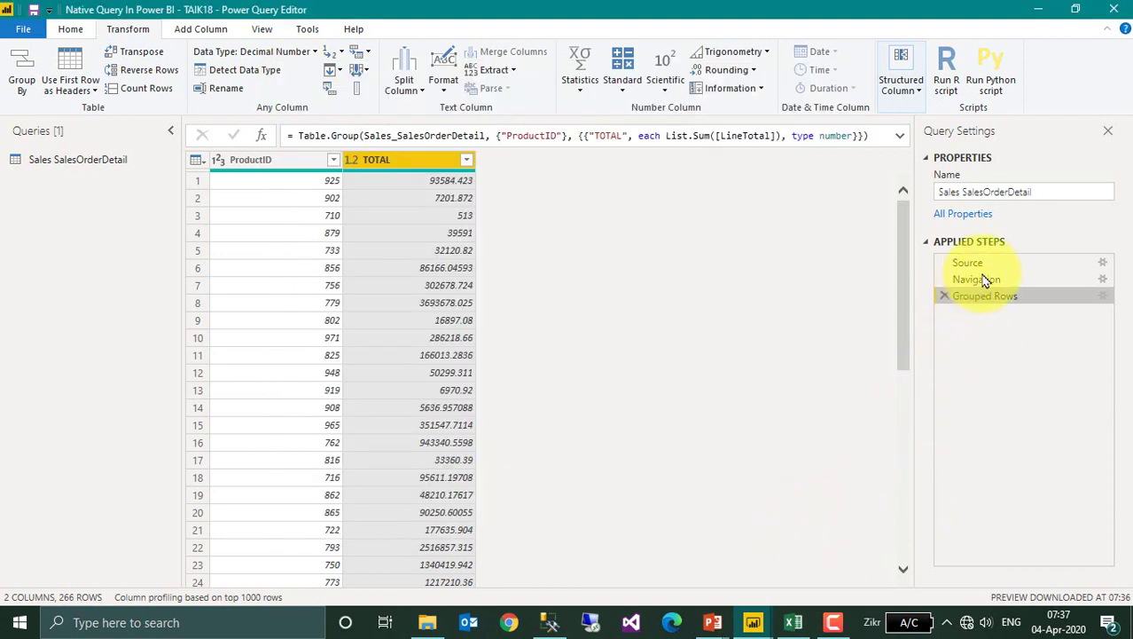
# - Switch to SQL Server Management Studio and compare the SQL of the full-table query with the grouped query
pyautogui.click(550, 622)
pyautogui.click(350, 92)
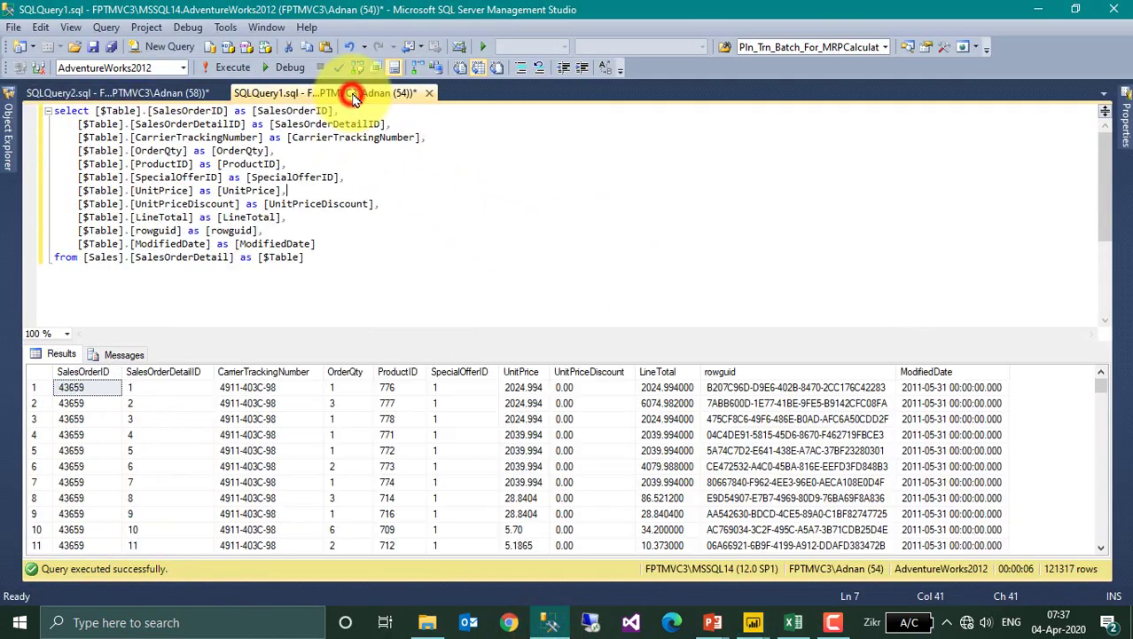
pyautogui.moveTo(344, 259); pyautogui.dragTo(55, 121)
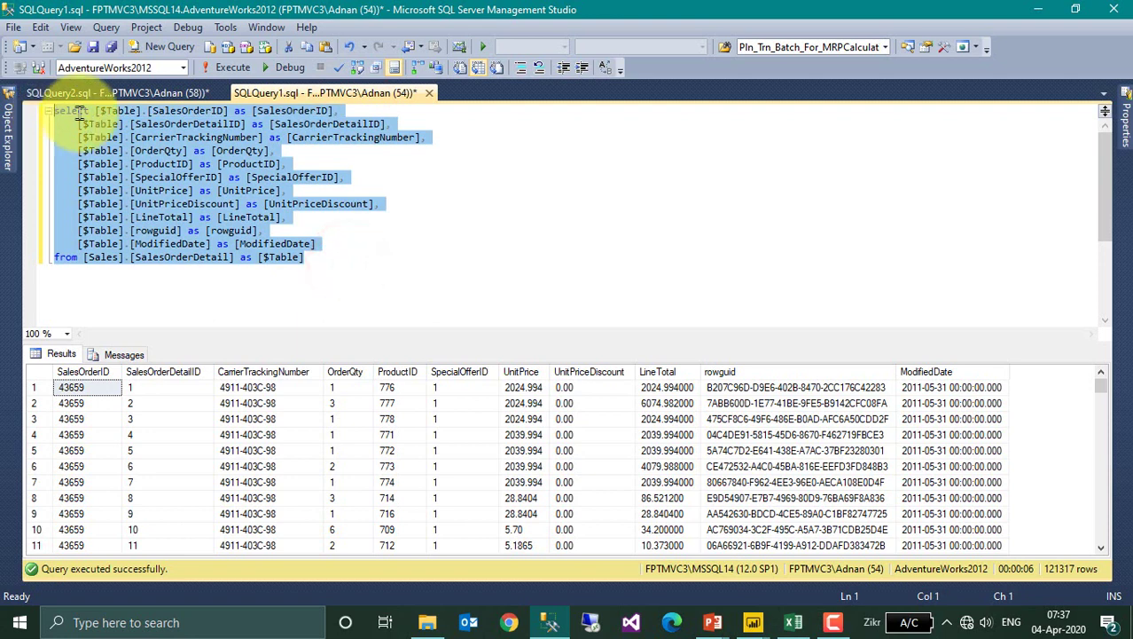
pyautogui.click(147, 94)
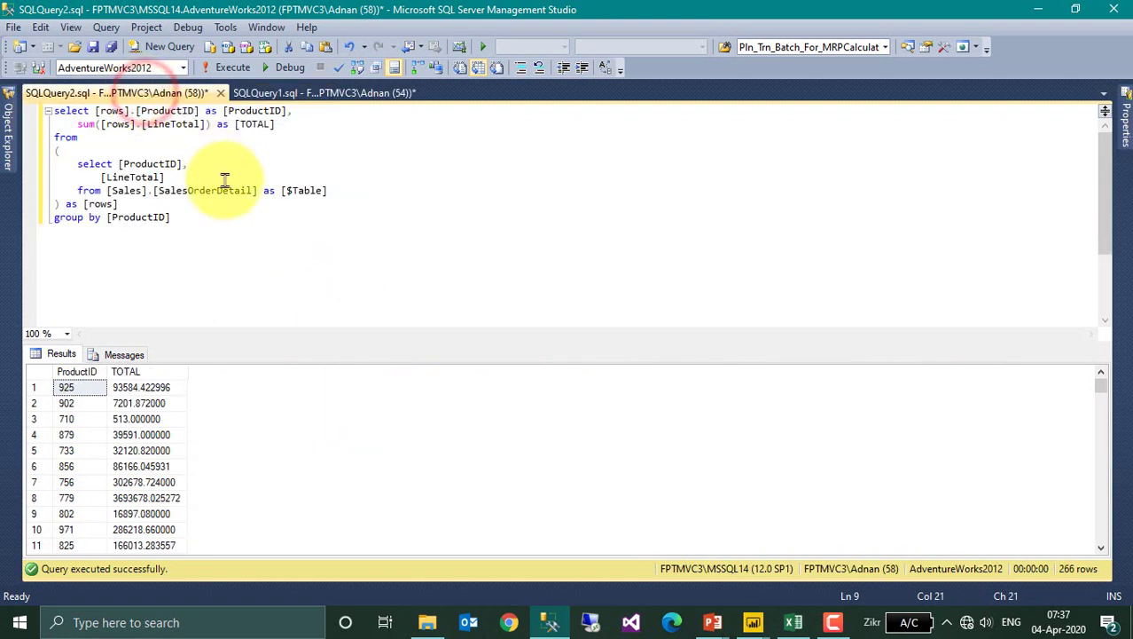
# - Highlight the grouped SQL, switch to Power Query Editor and sort the grouped rows by TOTAL in descending order
pyautogui.moveTo(171, 217); pyautogui.dragTo(46, 115)
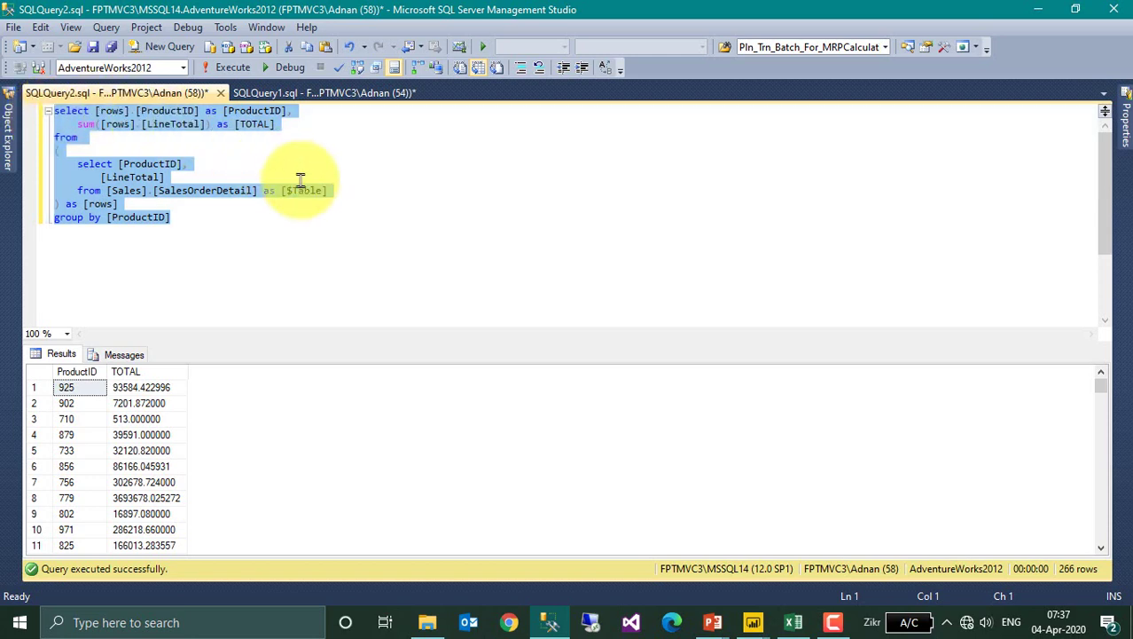
pyautogui.click(549, 622)
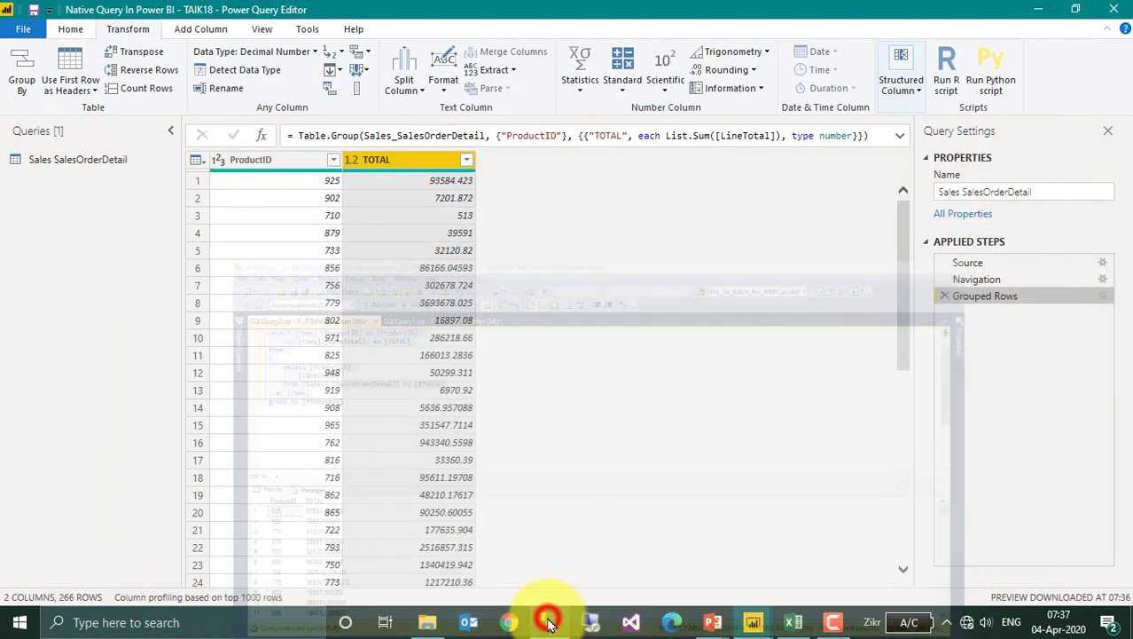
pyautogui.rightClick(999, 303)
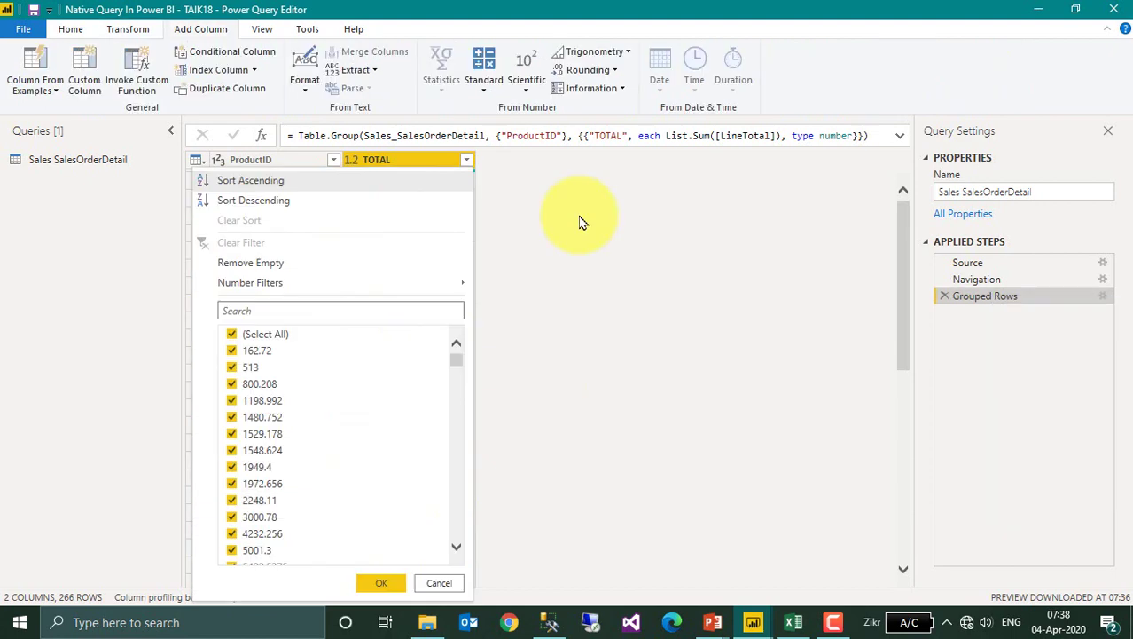
pyautogui.click(578, 217)
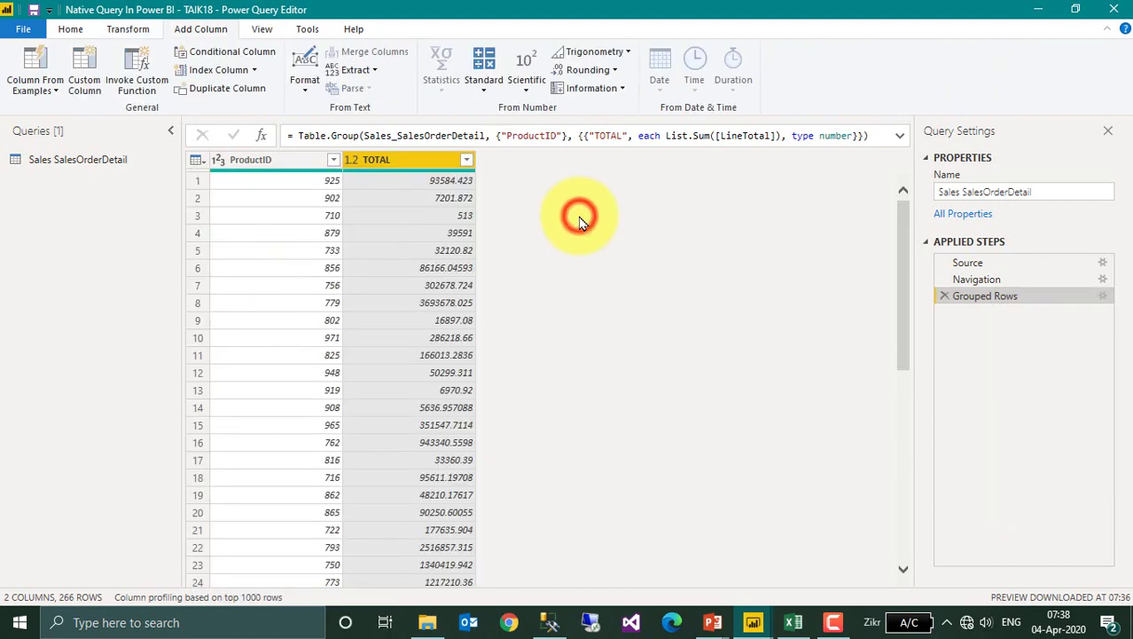
pyautogui.click(467, 160)
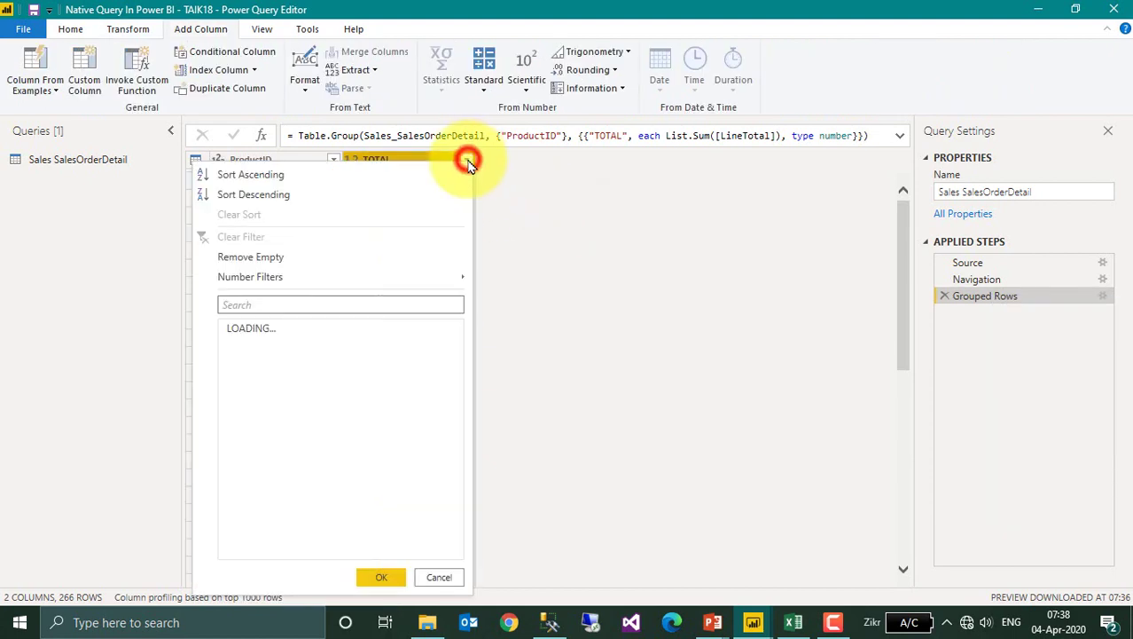
pyautogui.click(262, 195)
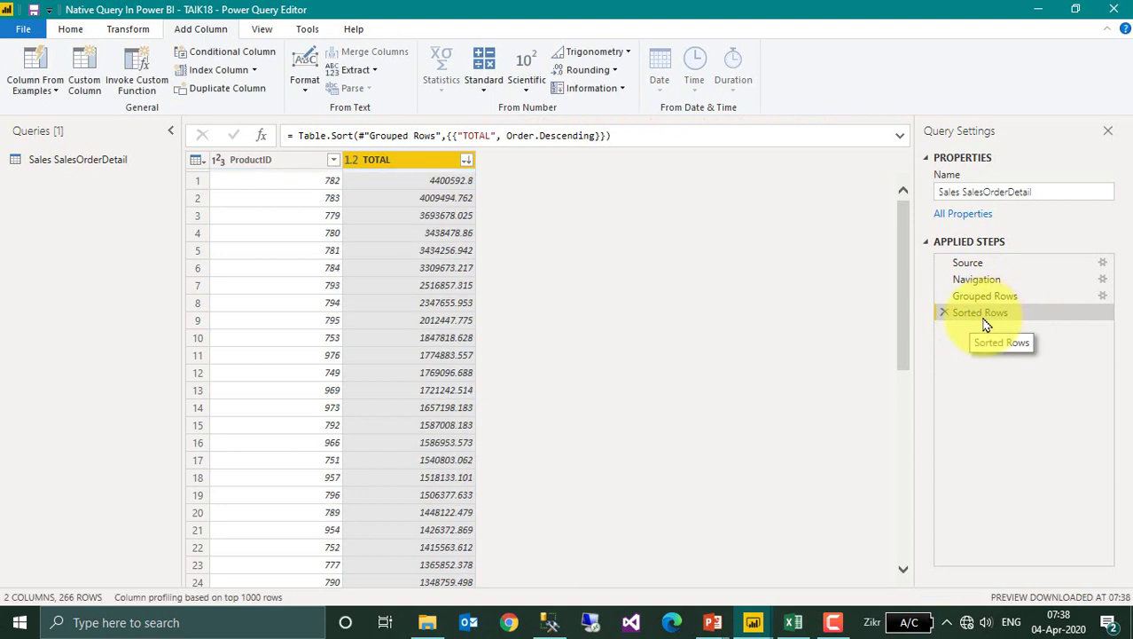
# - View the native query behind the Sorted Rows step, highlight its order by clause and close the view
pyautogui.rightClick(986, 317)
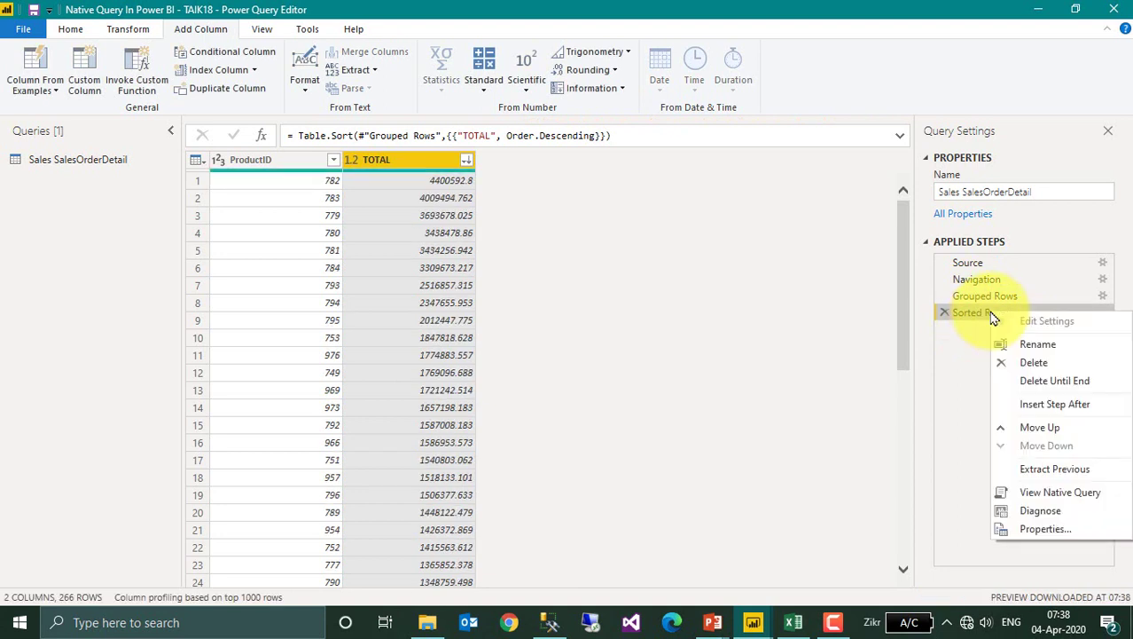
pyautogui.click(1078, 496)
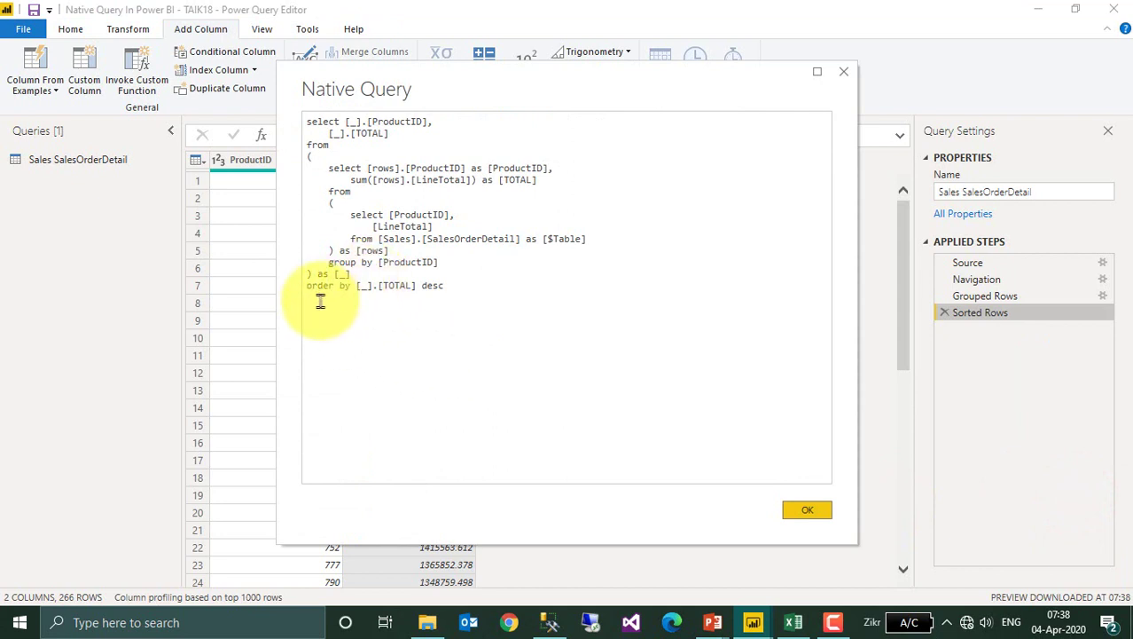
pyautogui.moveTo(309, 286); pyautogui.dragTo(452, 285)
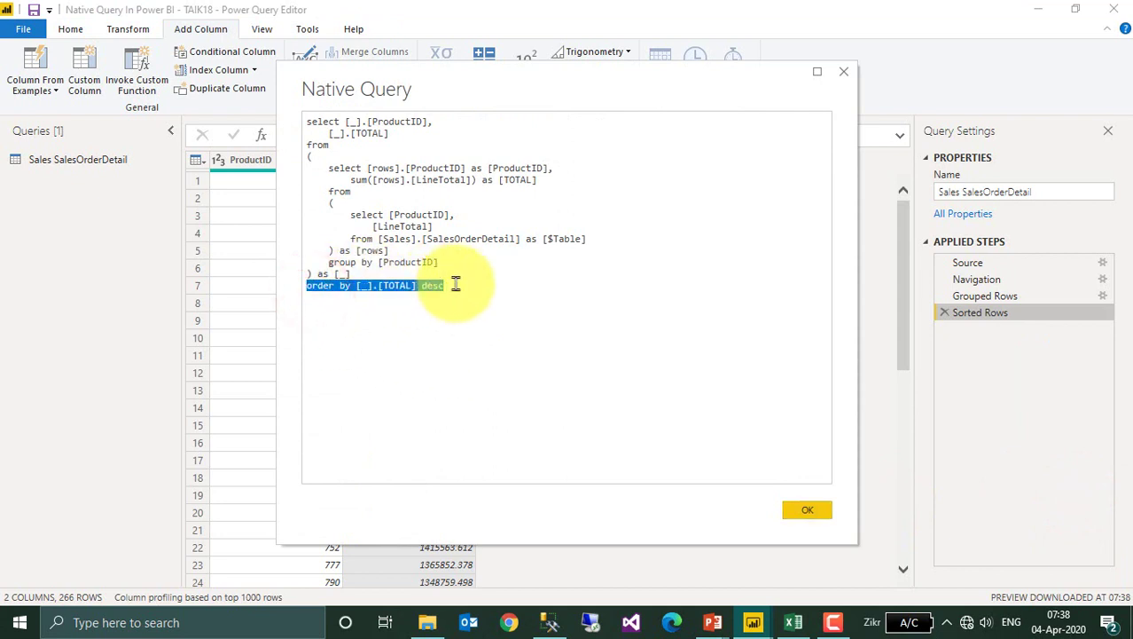
pyautogui.click(819, 508)
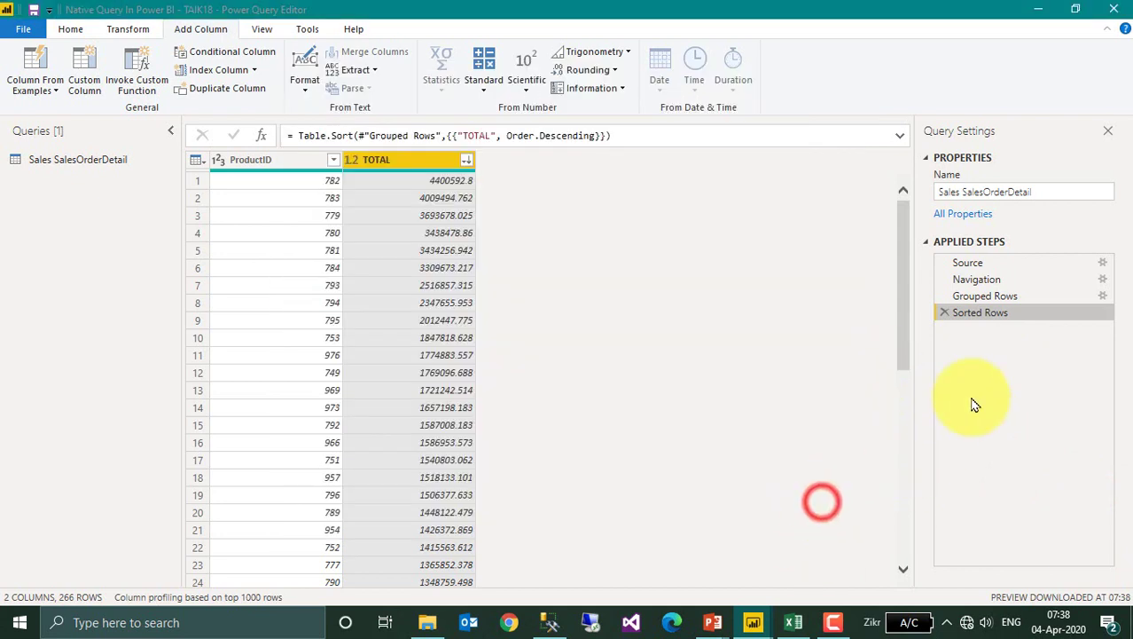
# - Add an index column starting from 1 and compare native query availability on the Added Index and Sorted Rows steps
pyautogui.click(254, 71)
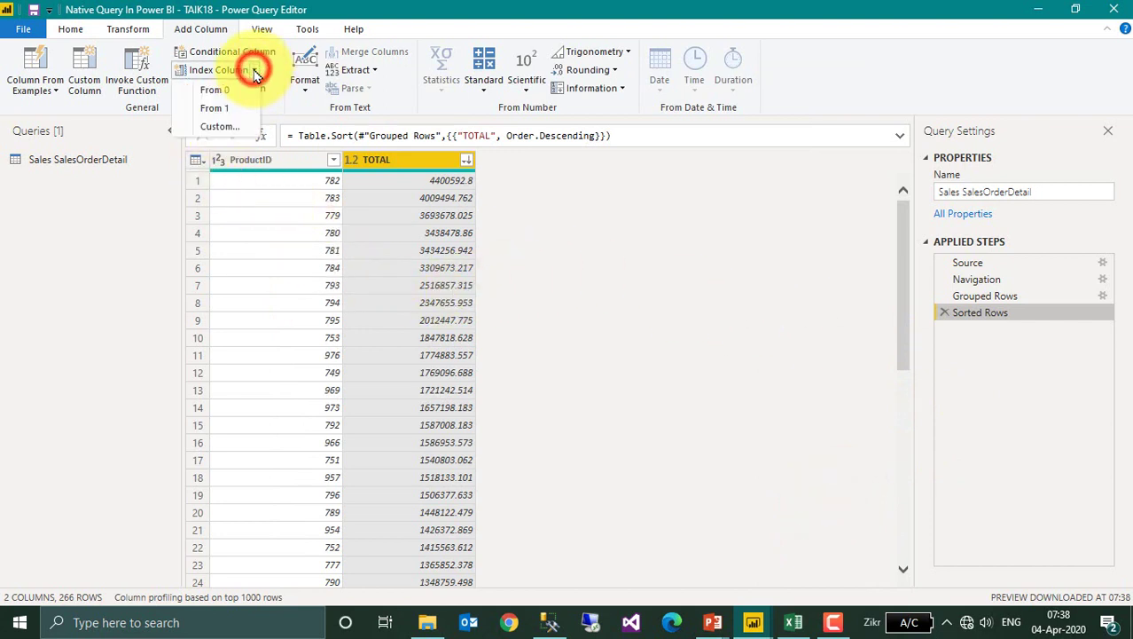
pyautogui.click(217, 107)
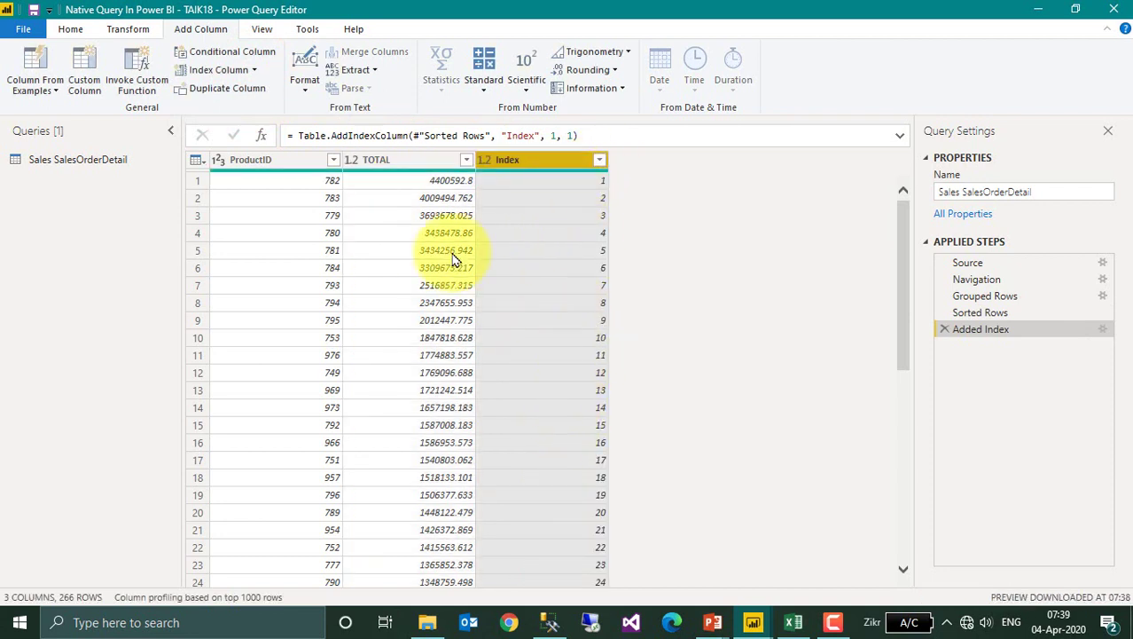
pyautogui.rightClick(986, 335)
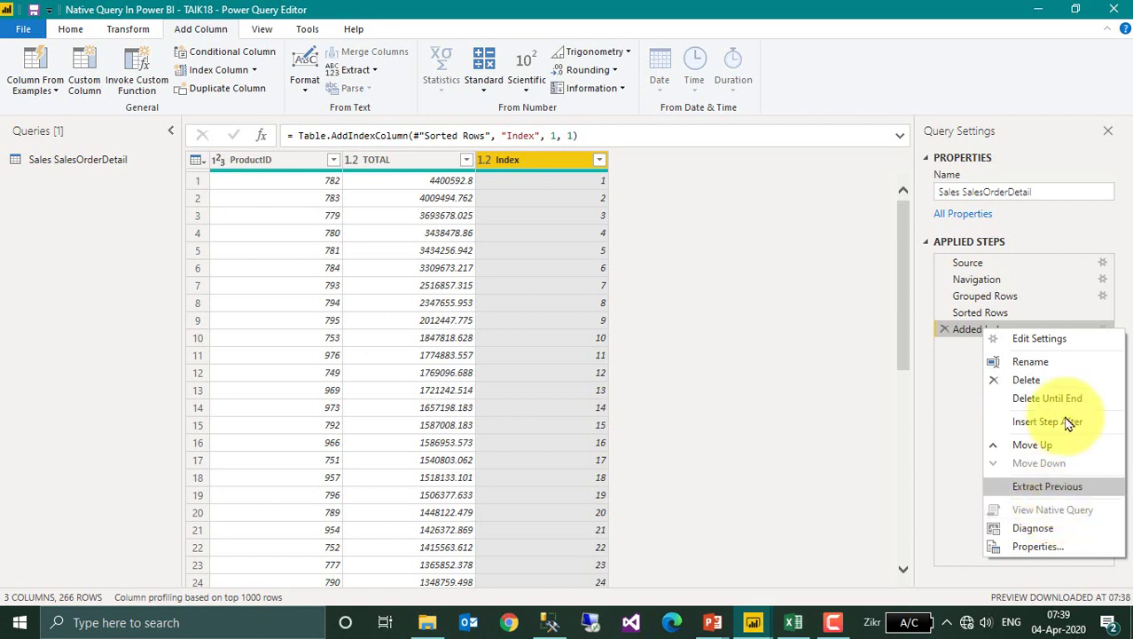
pyautogui.rightClick(976, 318)
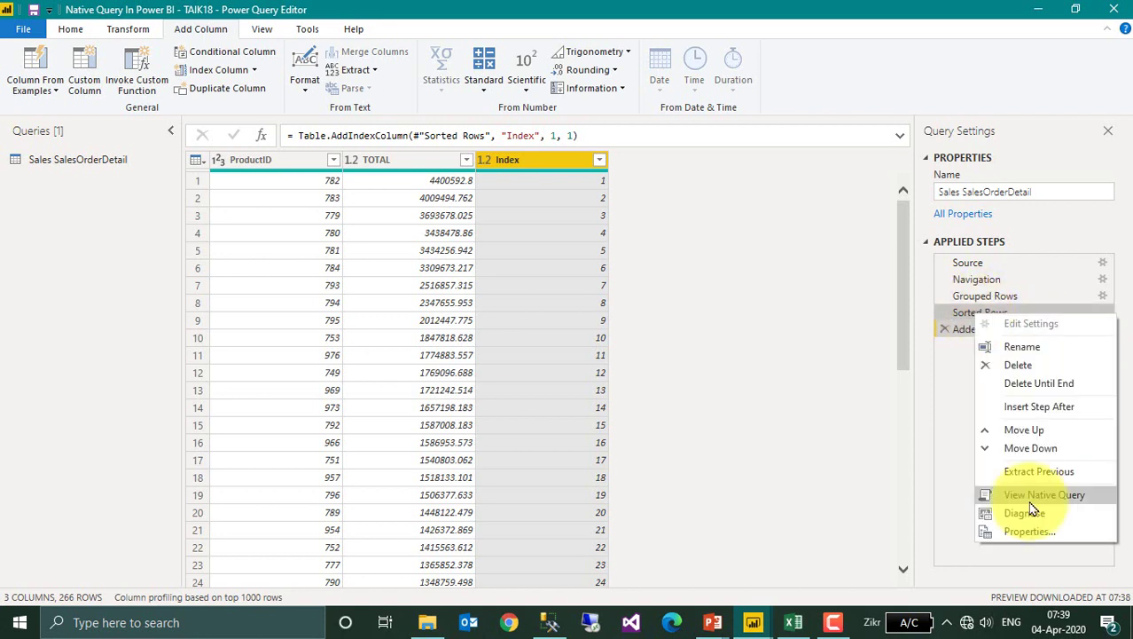
pyautogui.click(952, 375)
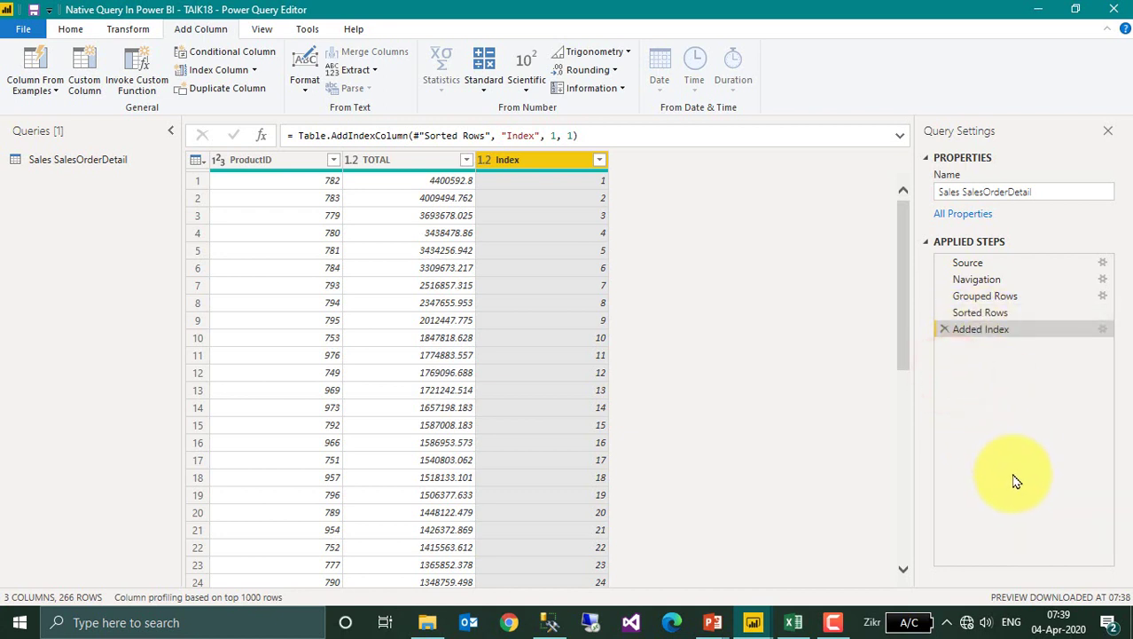
# - Keep only the top 10 rows of the indexed table and check native query availability on the Kept First Rows step
pyautogui.click(601, 163)
pyautogui.click(70, 29)
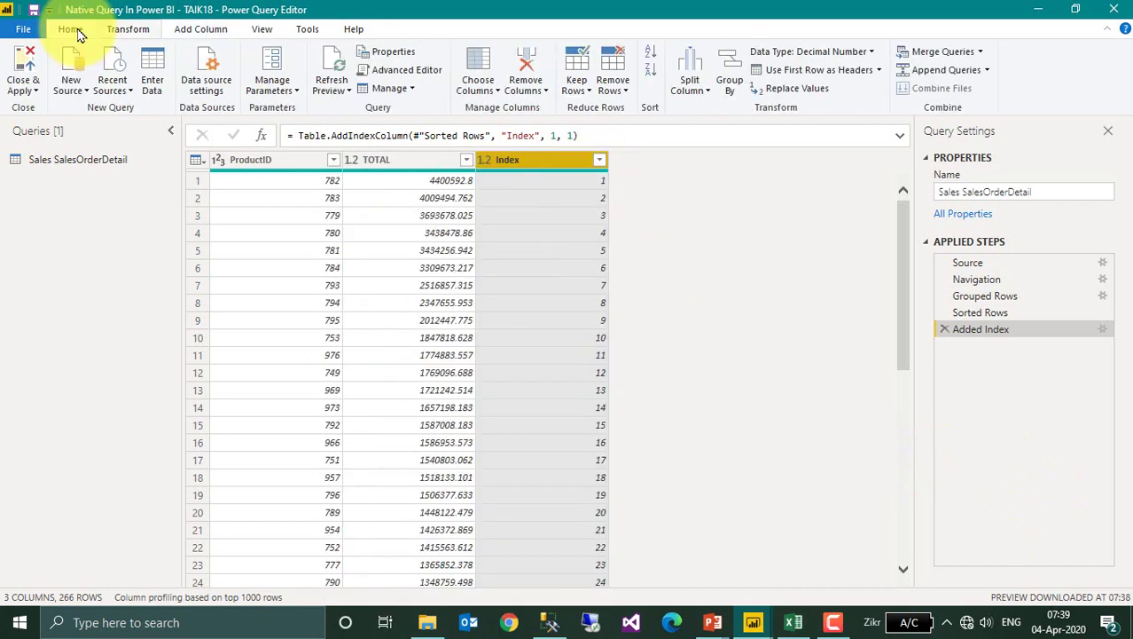
pyautogui.click(591, 89)
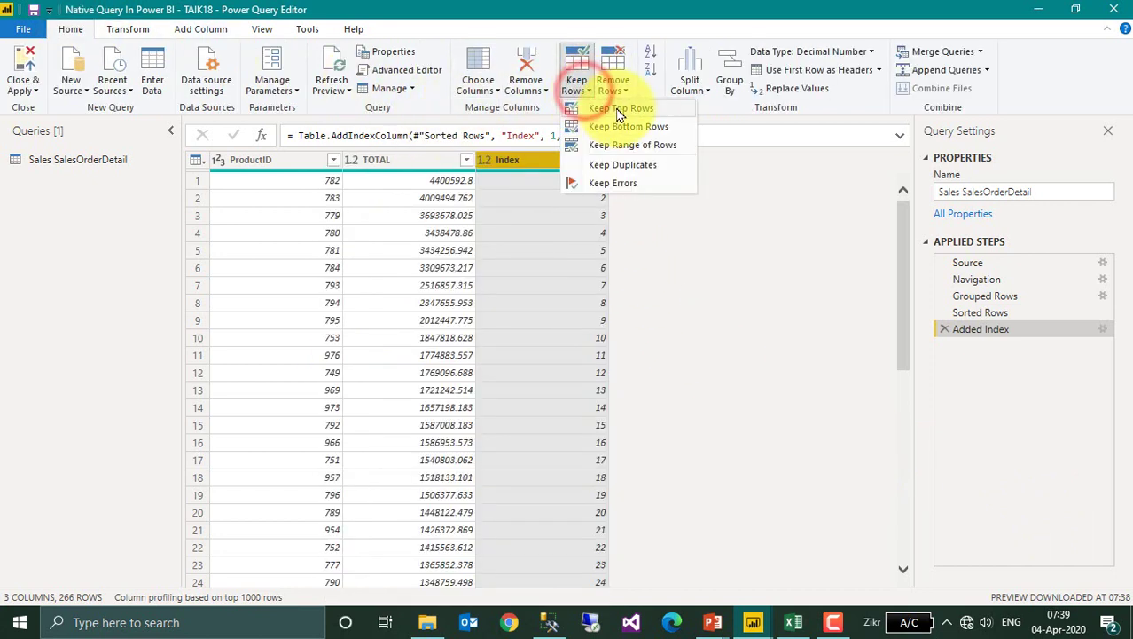
pyautogui.click(619, 114)
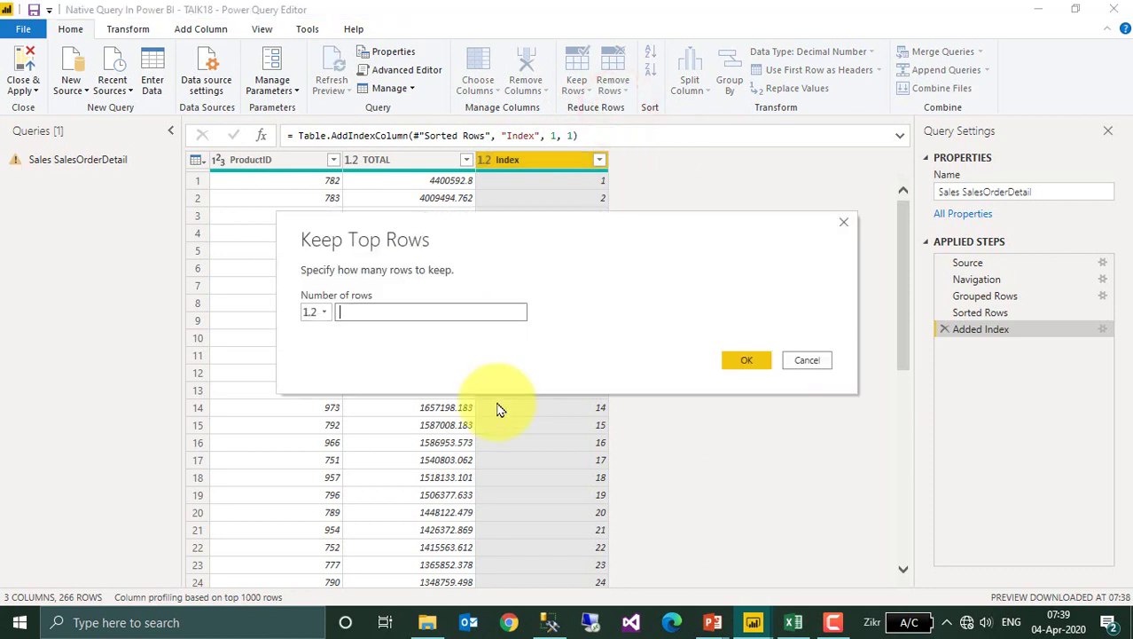
pyautogui.press('Return')
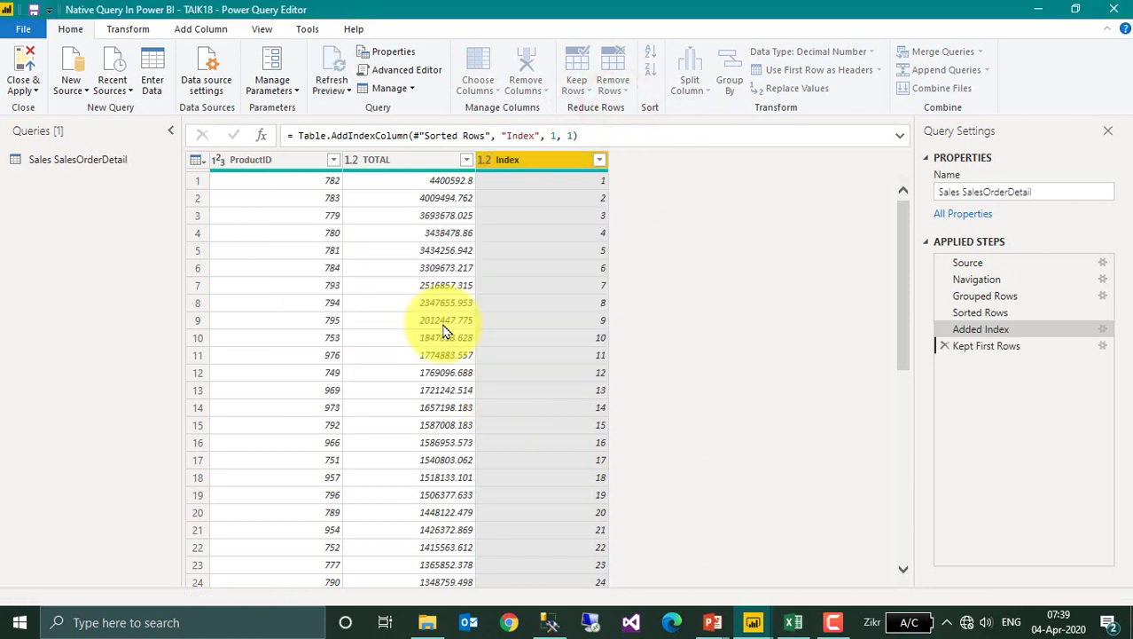
pyautogui.rightClick(994, 353)
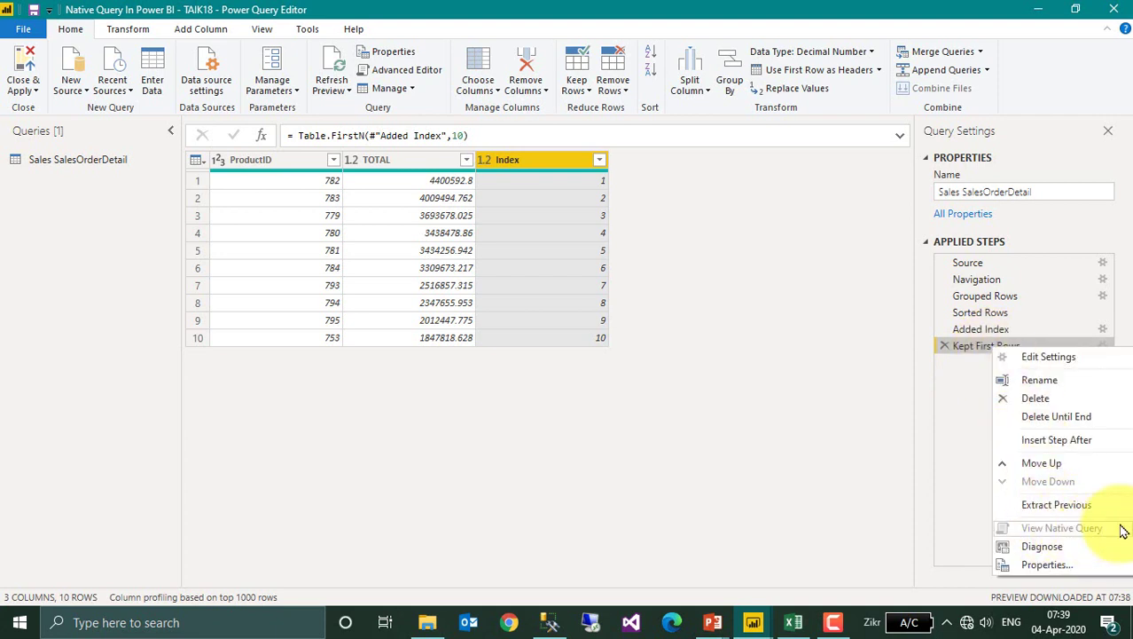
pyautogui.click(727, 370)
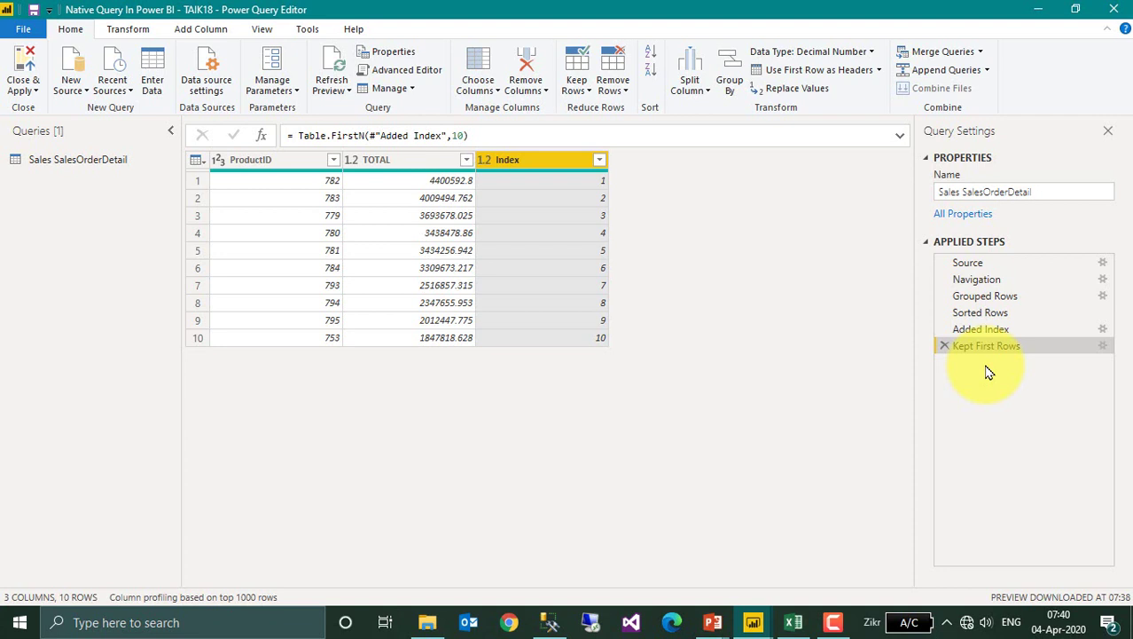
# - Review the Sorted Rows, Added Index and Kept First Rows results, and switch to SQL Server Management Studio to review the full-table query
pyautogui.click(979, 314)
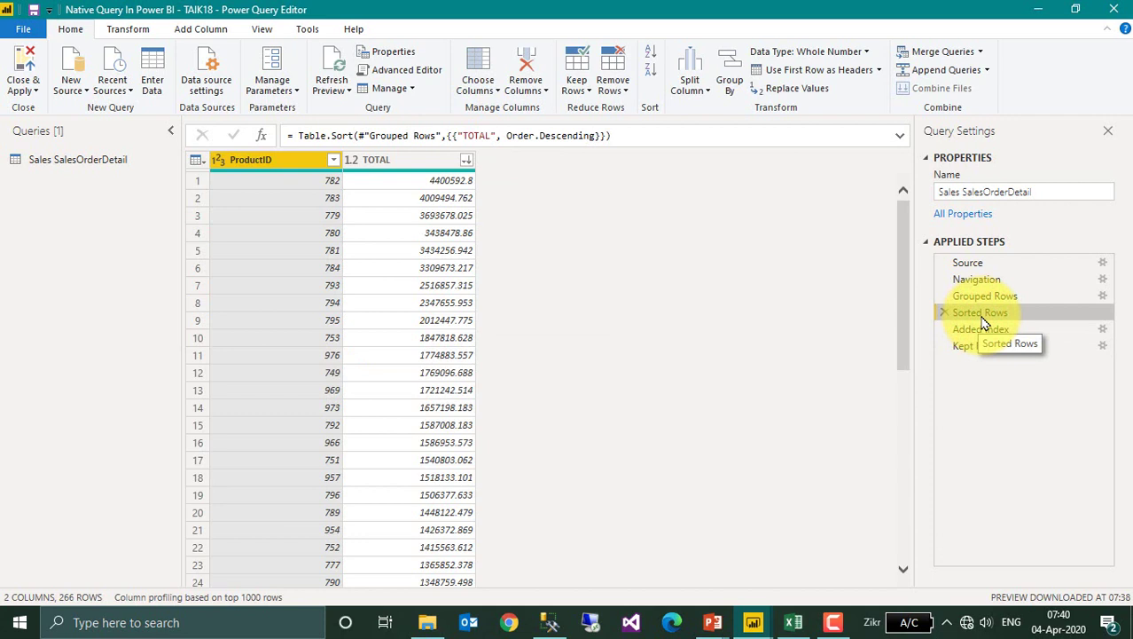
pyautogui.click(986, 330)
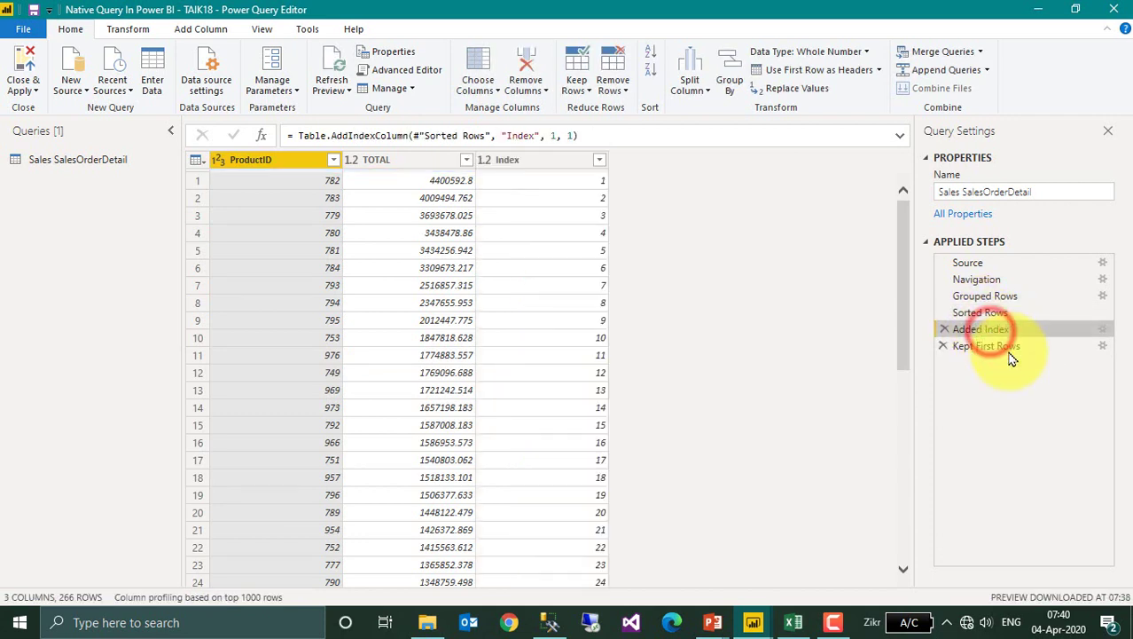
pyautogui.click(992, 351)
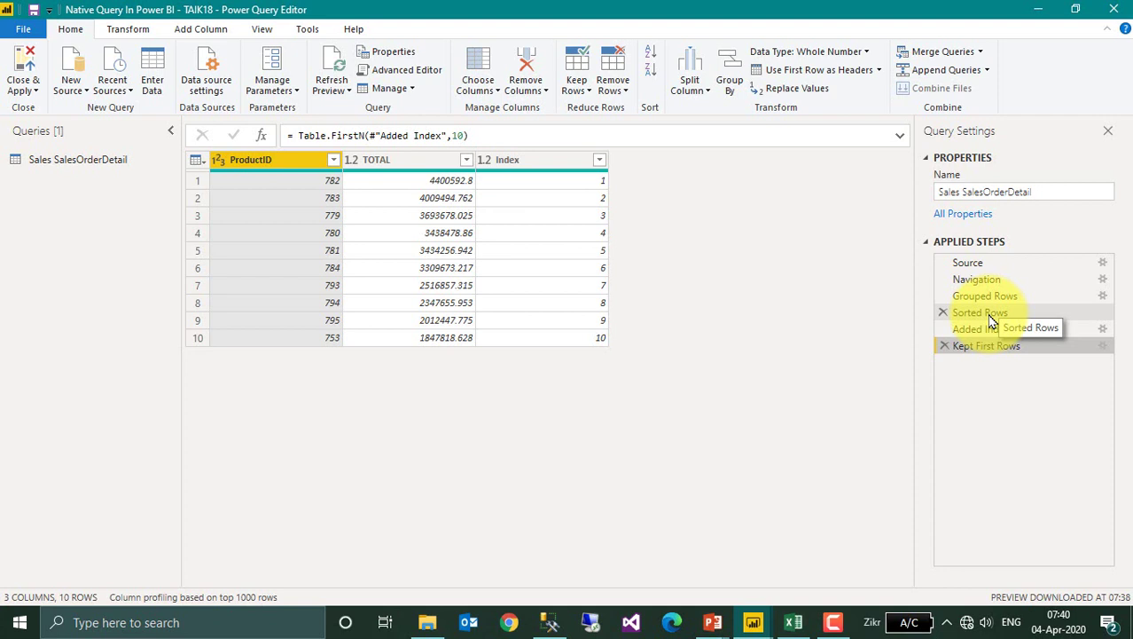
pyautogui.click(549, 622)
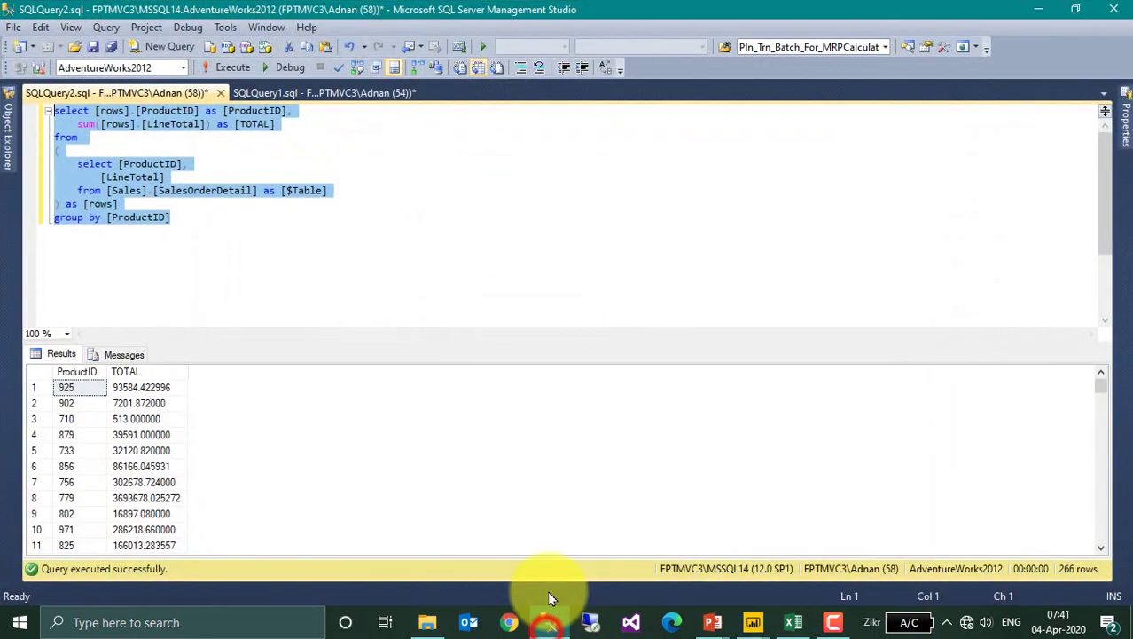
pyautogui.click(333, 93)
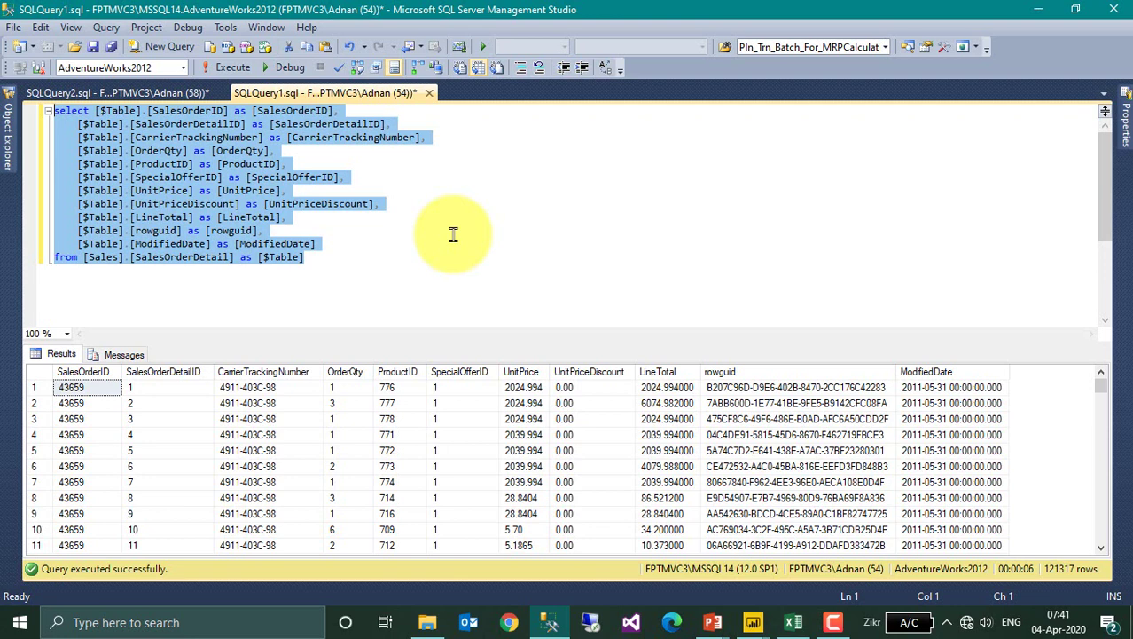
# - Switch back to Power Query Editor and delete the Kept First Rows and Added Index steps
pyautogui.hotkey('alt', 'Tab')
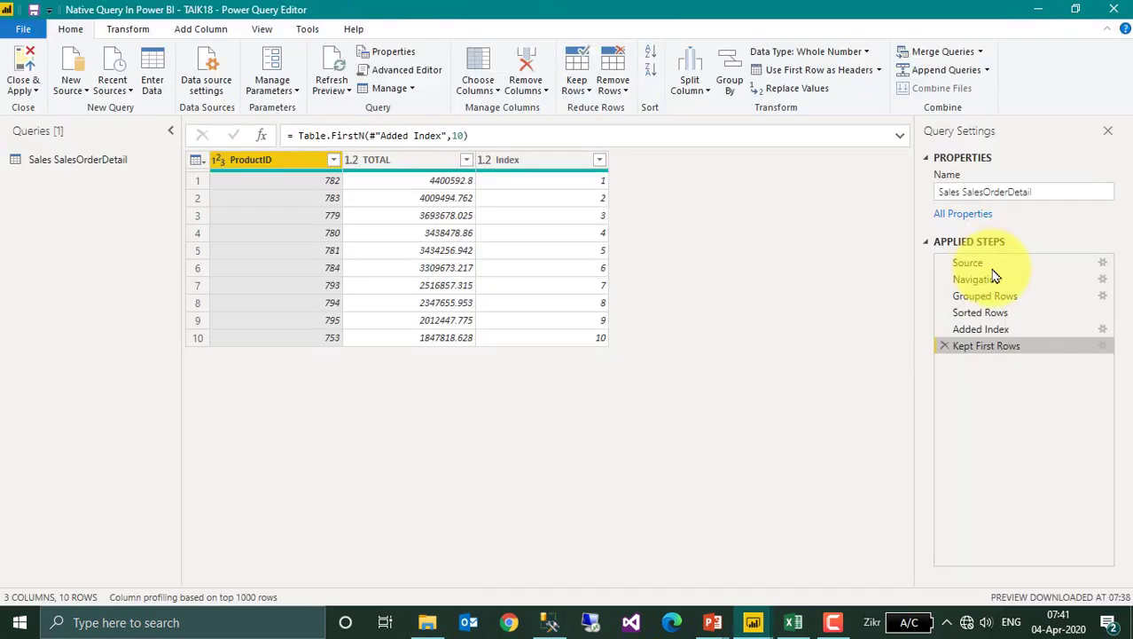
pyautogui.click(943, 345)
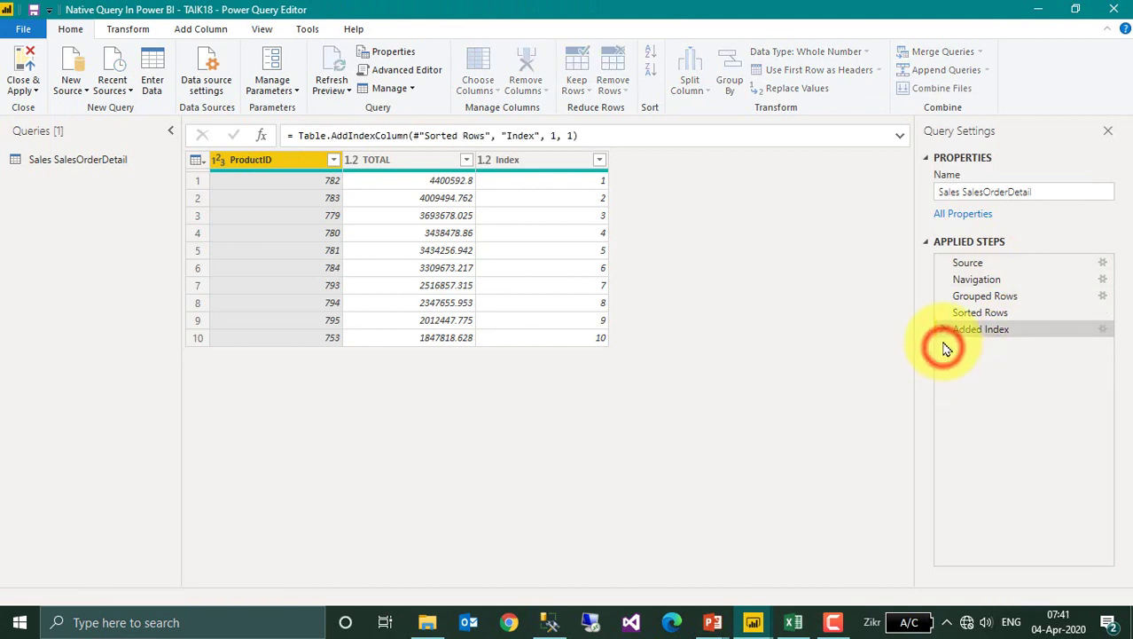
pyautogui.click(944, 329)
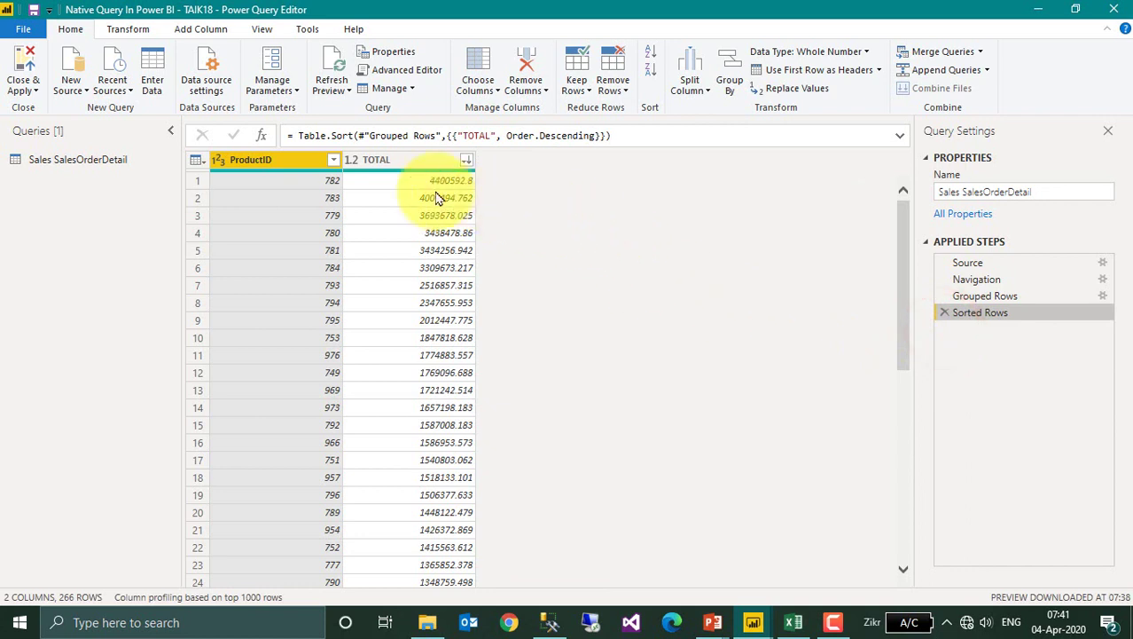
# - Keep only the top 10 rows directly after the Sorted Rows step
pyautogui.click(589, 94)
pyautogui.click(600, 110)
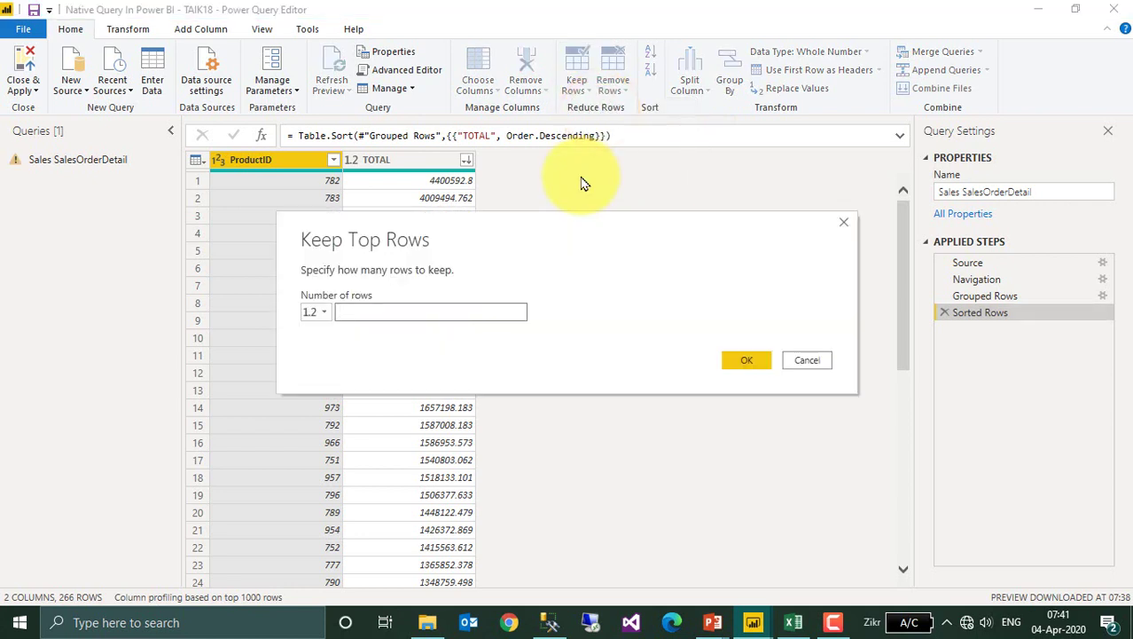
pyautogui.write('10')
pyautogui.press('Return')
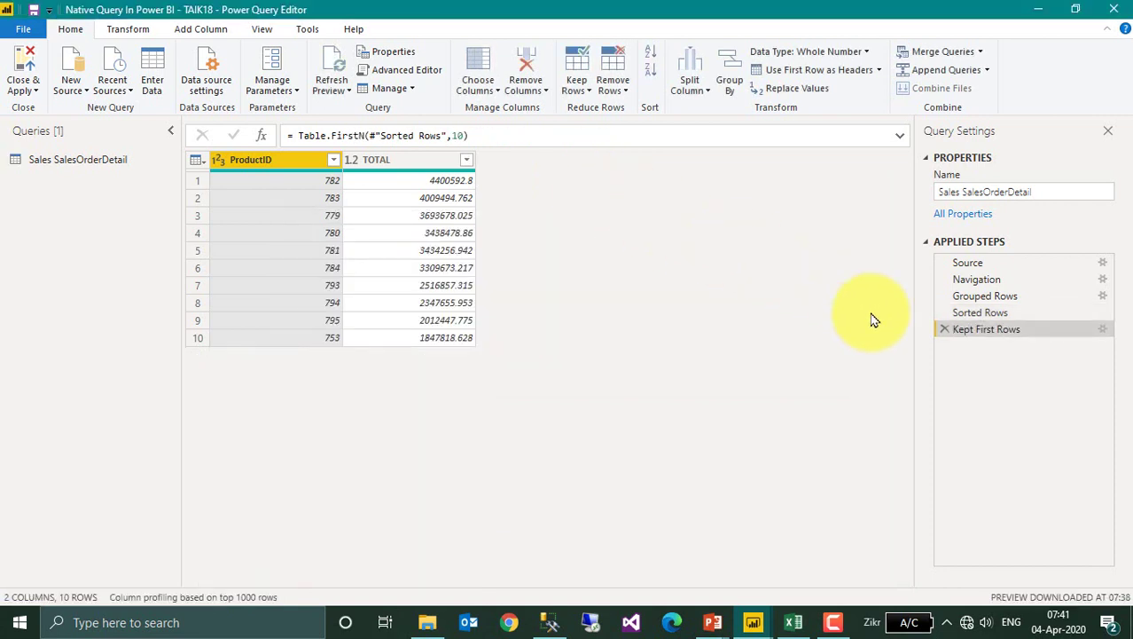
# - View the native query behind the Kept First Rows step, highlight its select top 10 clause and close the view
pyautogui.rightClick(988, 335)
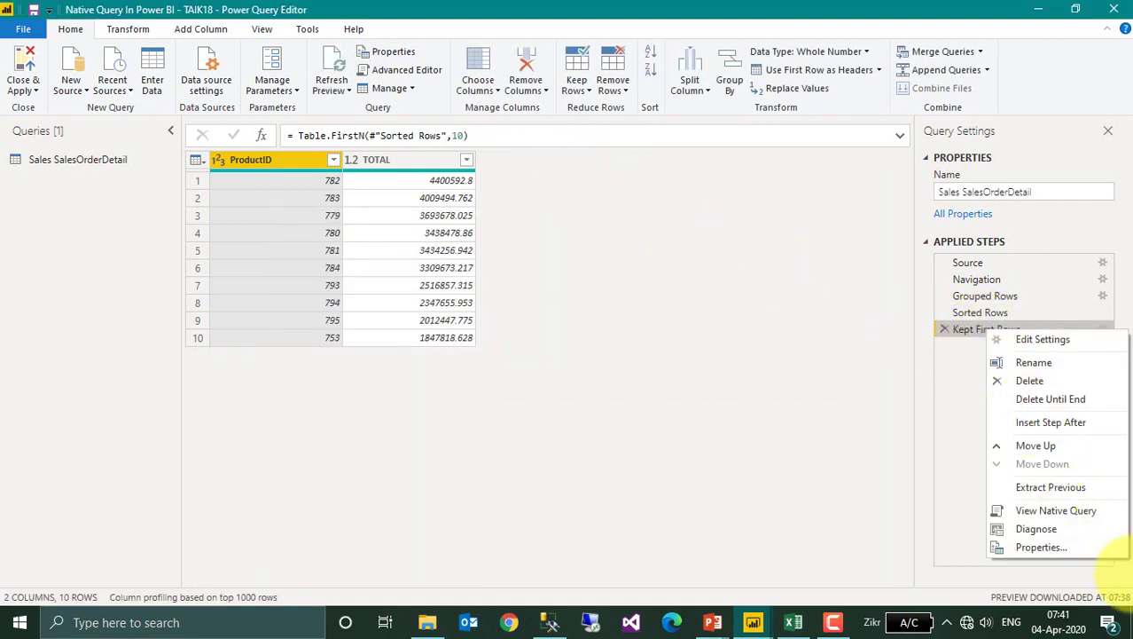
pyautogui.click(1094, 519)
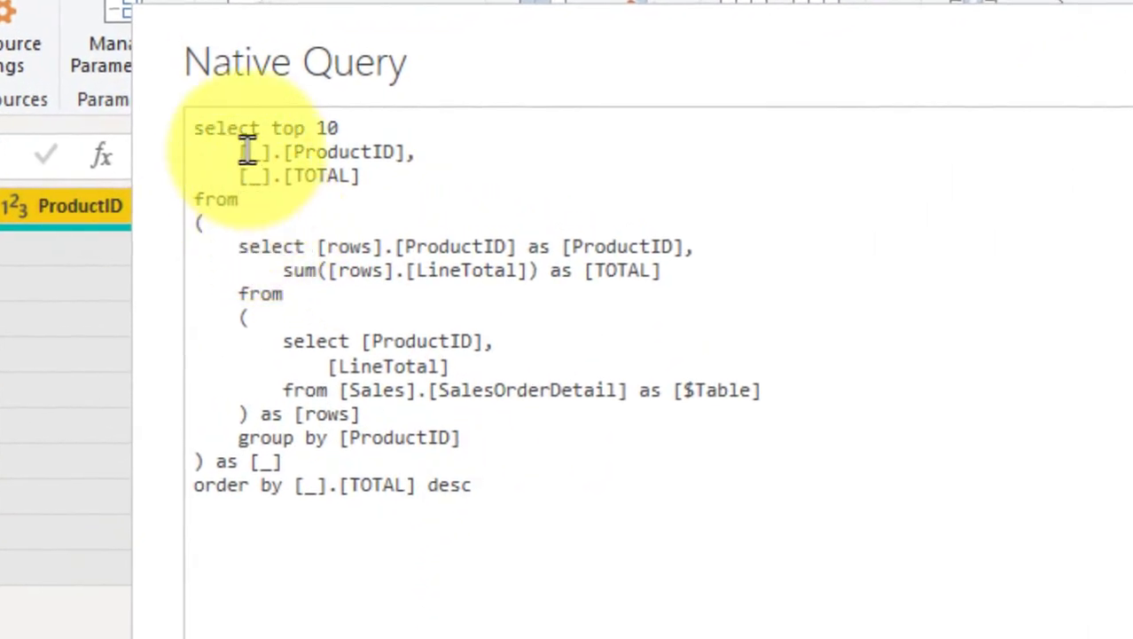
pyautogui.moveTo(196, 128); pyautogui.dragTo(398, 112)
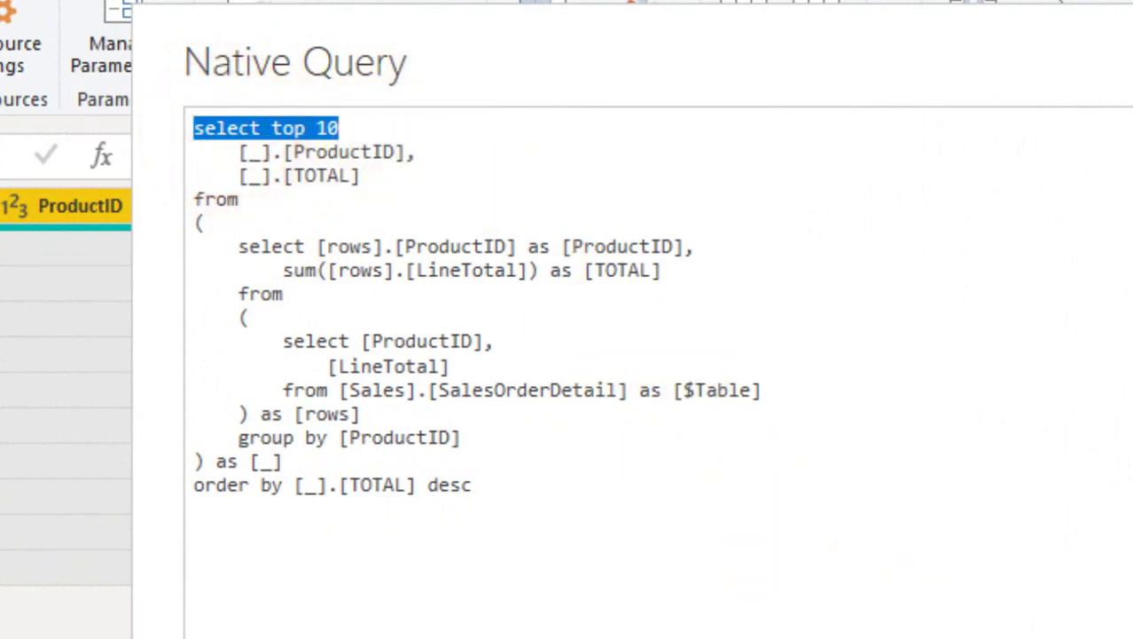
pyautogui.press('Escape')
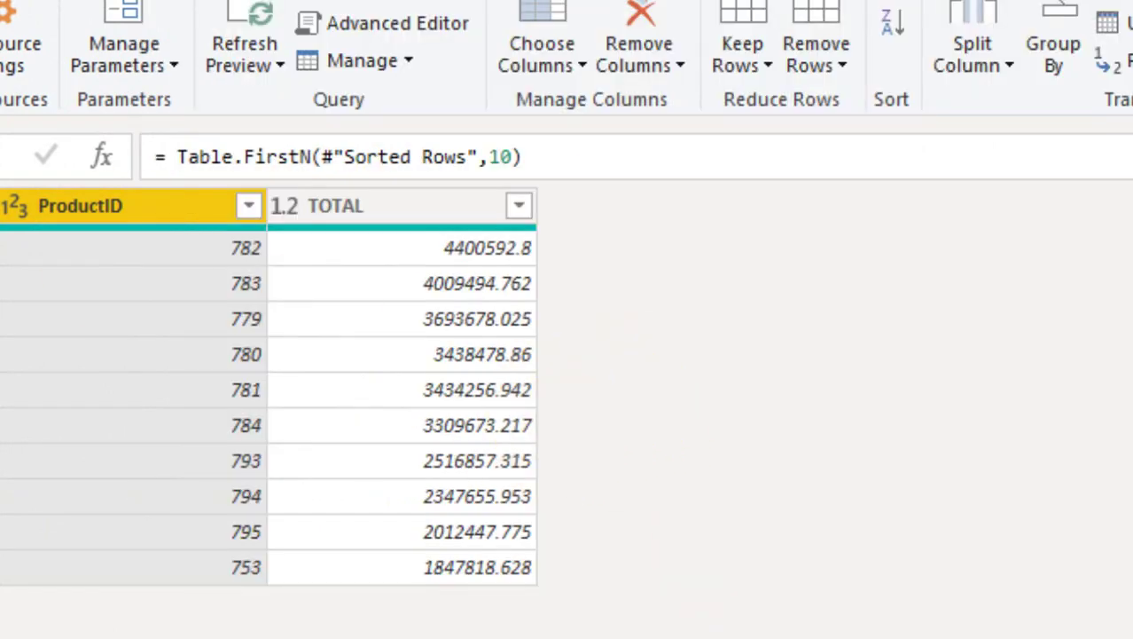
# - Add an index column starting from 1 after the Kept First Rows step
pyautogui.click(112, 24)
pyautogui.click(199, 22)
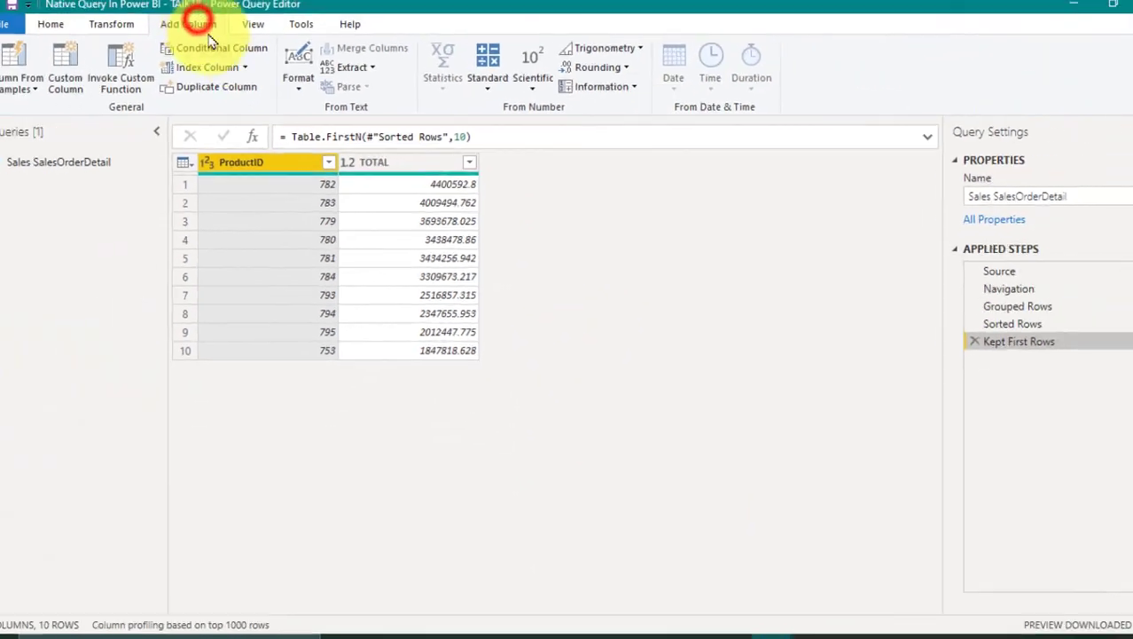
pyautogui.click(244, 68)
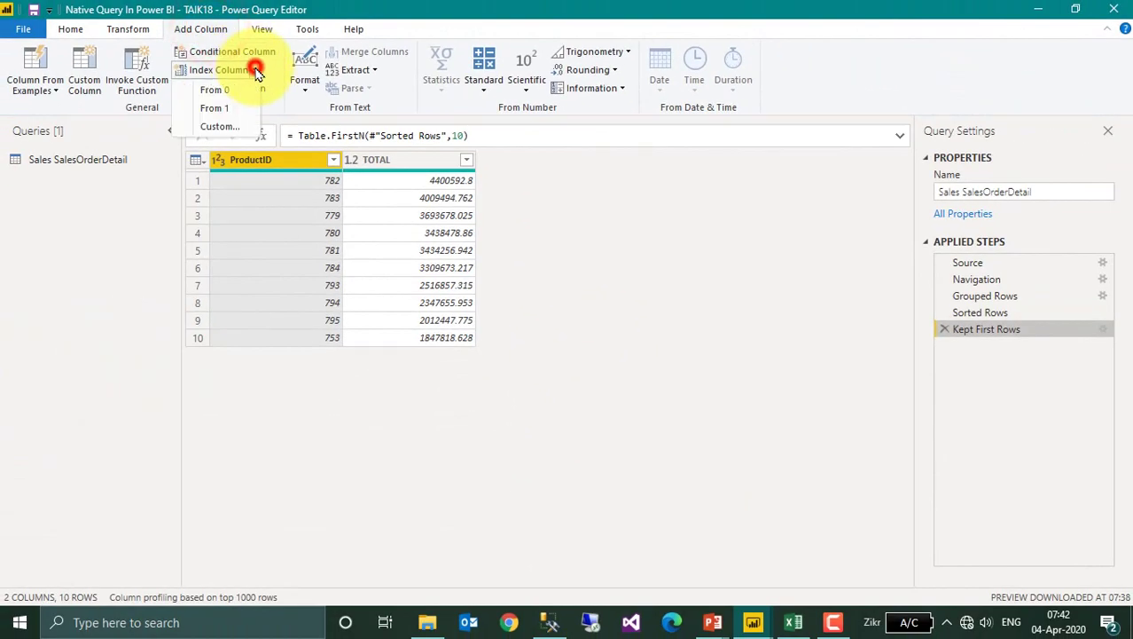
pyautogui.click(230, 108)
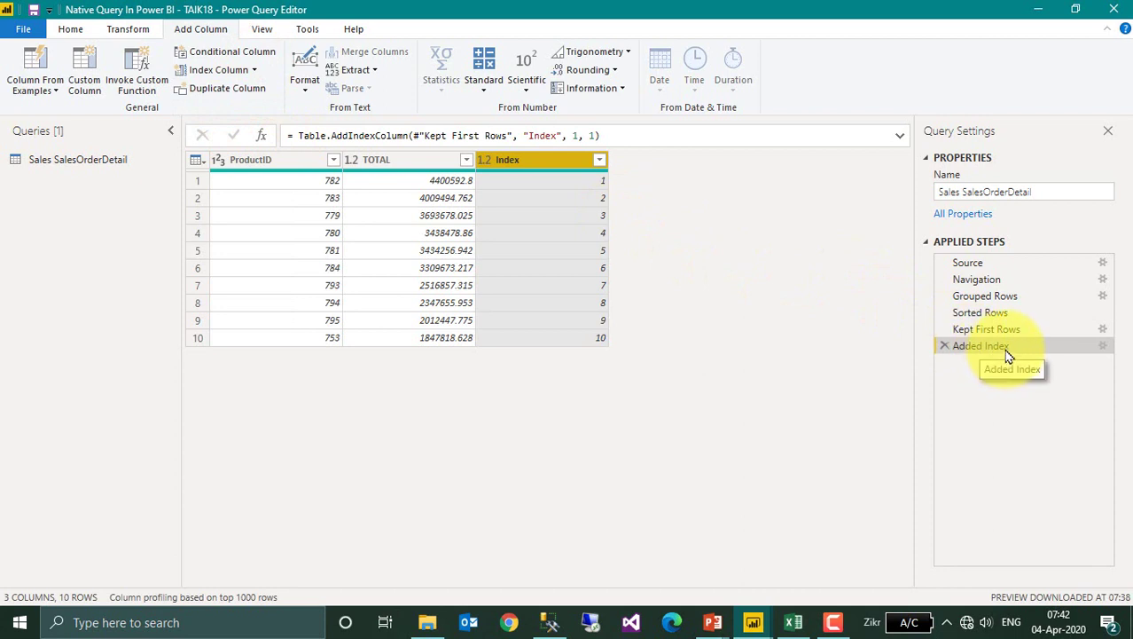
# - Check whether the native query can be viewed for the Added Index step, and compare the Kept First Rows and Added Index steps
pyautogui.rightClick(1000, 350)
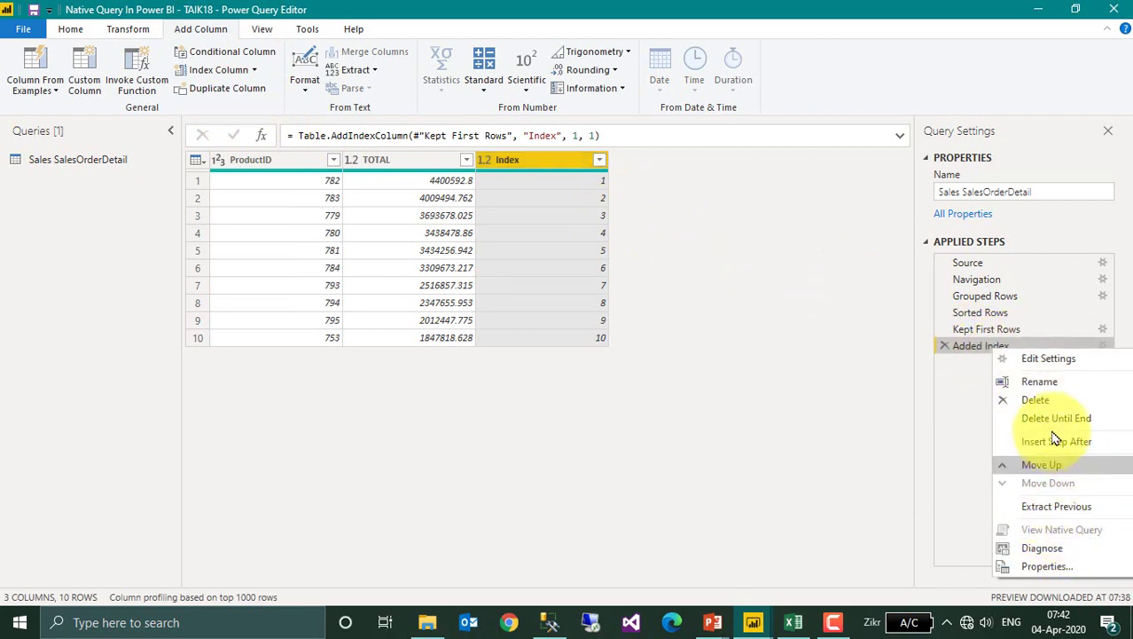
pyautogui.click(1035, 399)
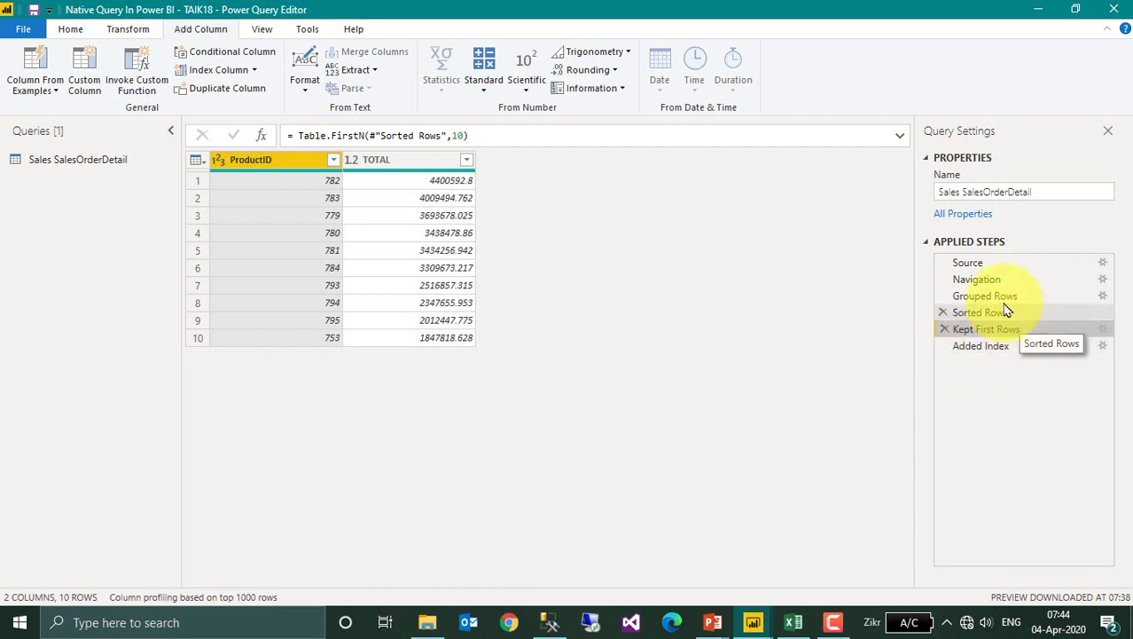
pyautogui.click(975, 346)
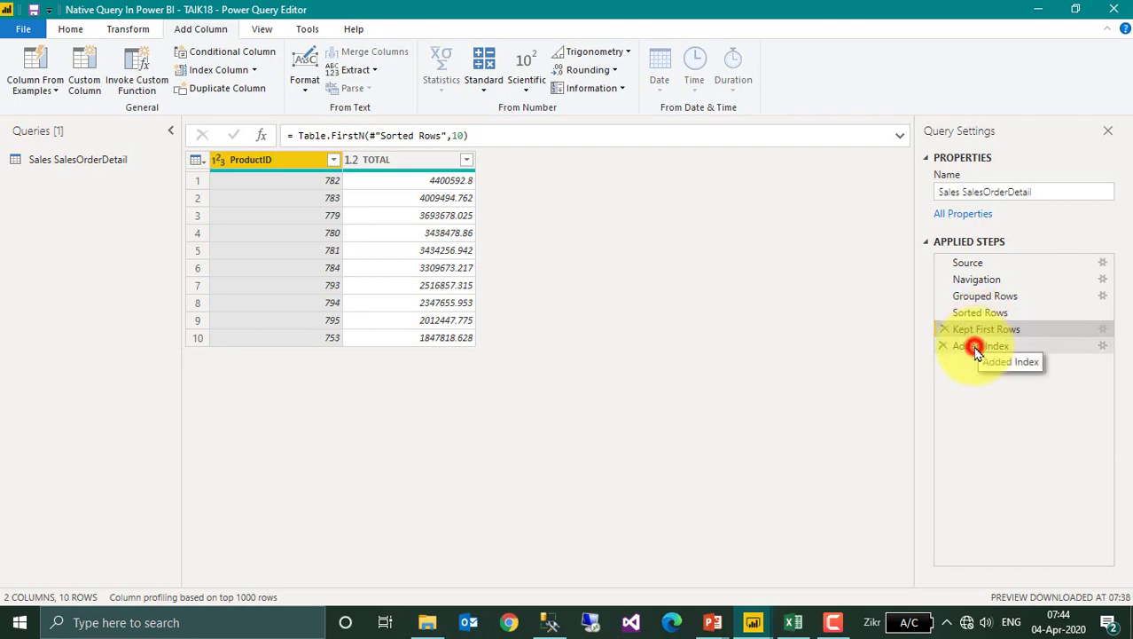